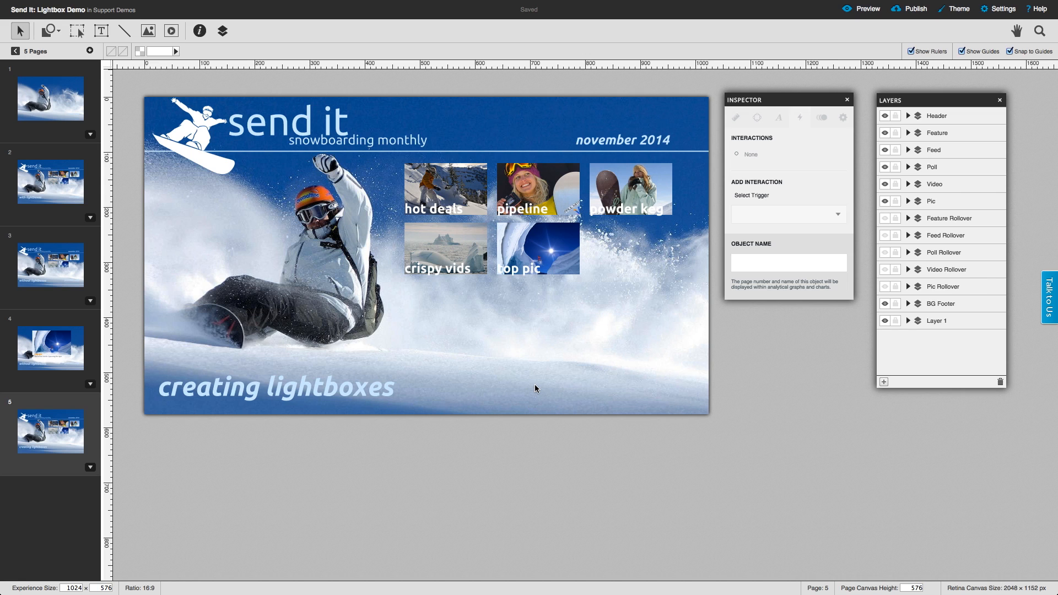
# Add an On Click interaction to the hot deals item that opens the product panel for SKU 98765.
pyautogui.click(473, 186)
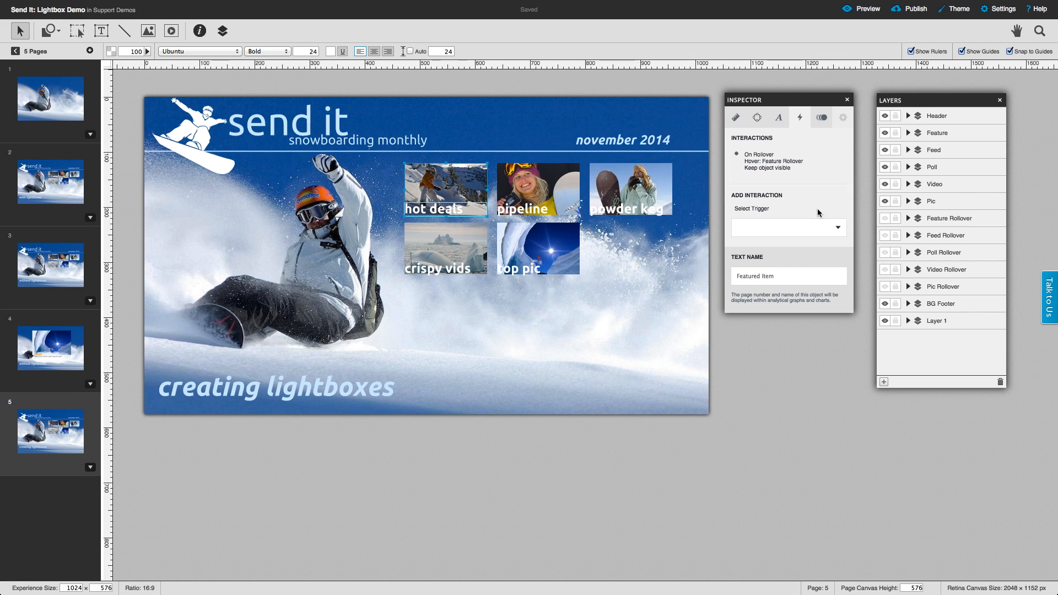
pyautogui.click(817, 229)
pyautogui.click(810, 233)
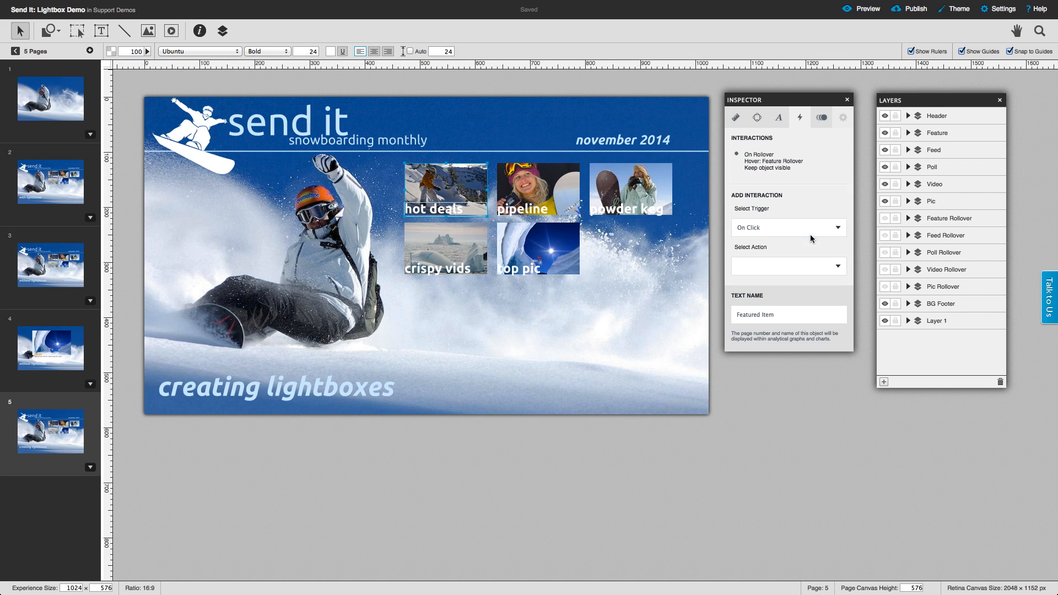
pyautogui.click(810, 267)
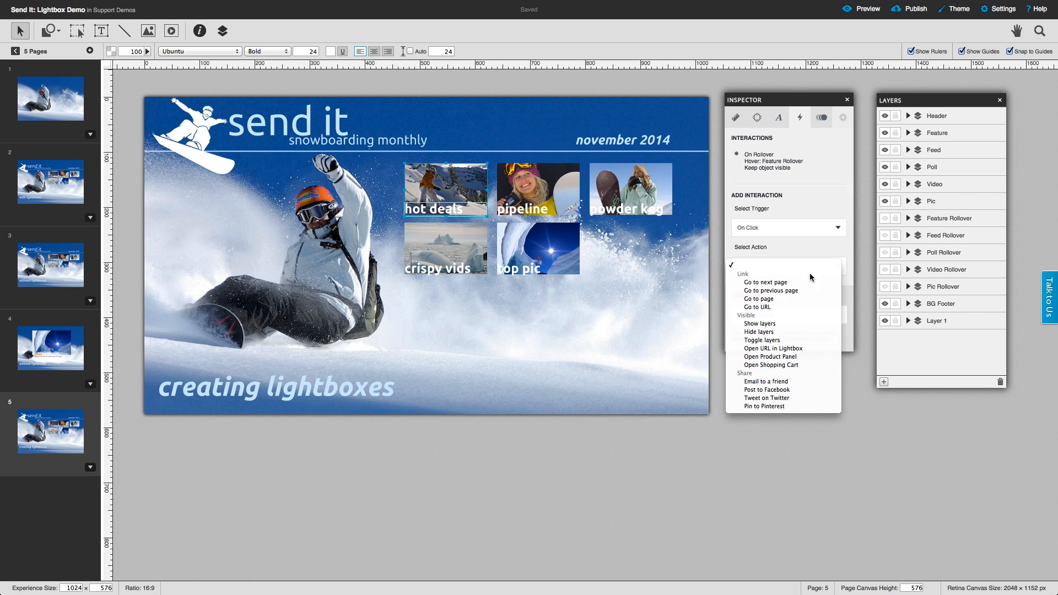
pyautogui.click(805, 358)
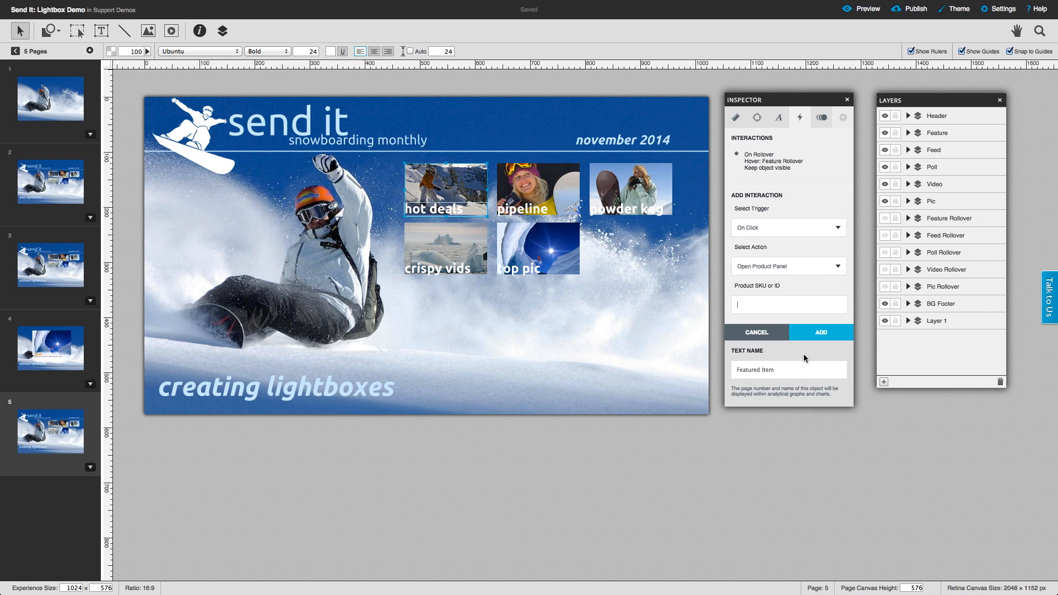
pyautogui.write('98765')
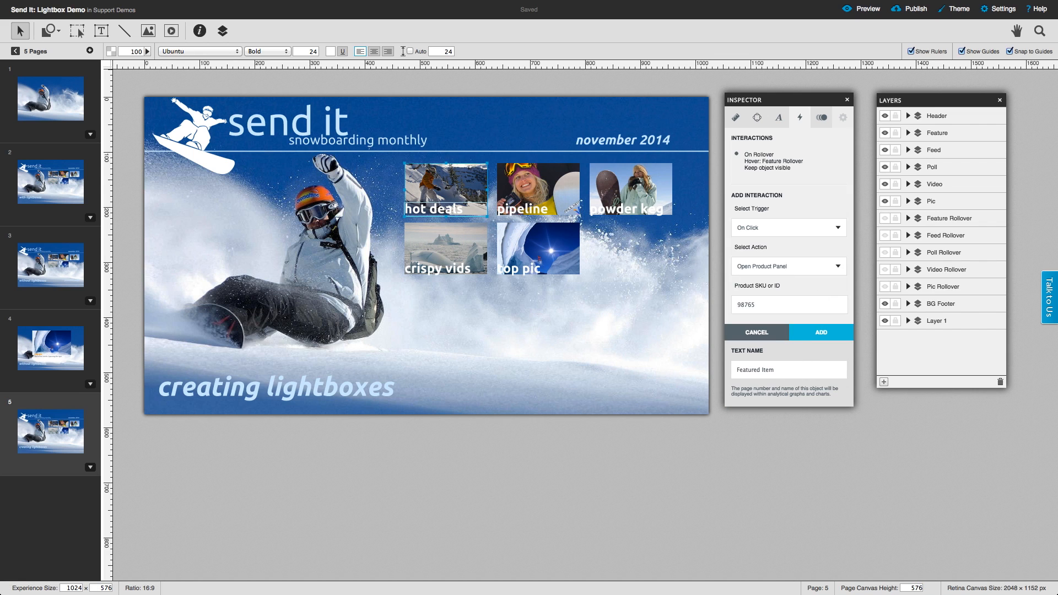
pyautogui.click(828, 330)
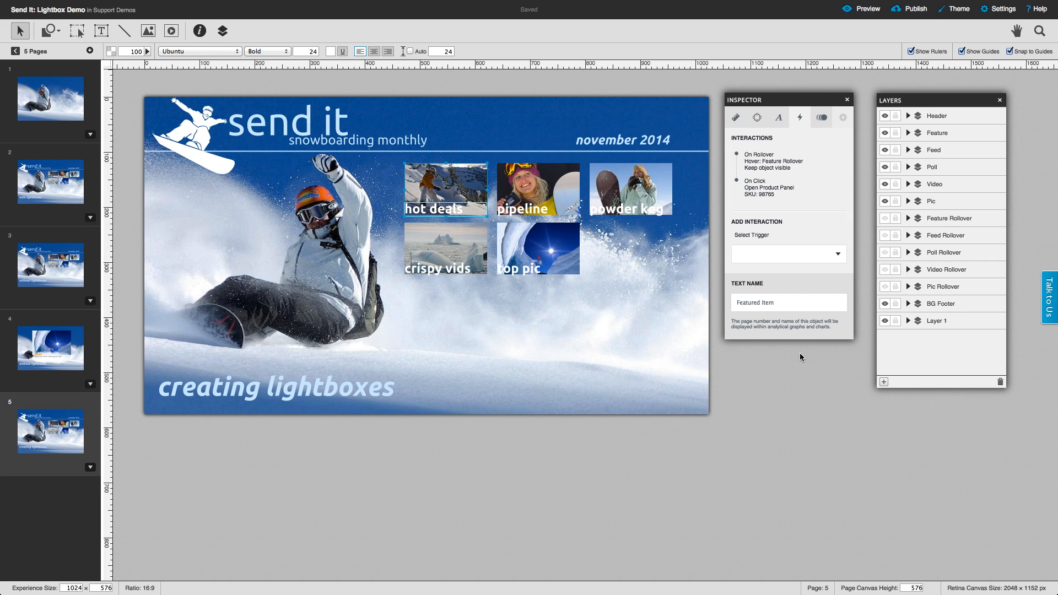
# Review the Product Panel URL in Ceros Admin's commerce settings, and test the hot deals product panel in the experience preview.
pyautogui.moveTo(190, 4)
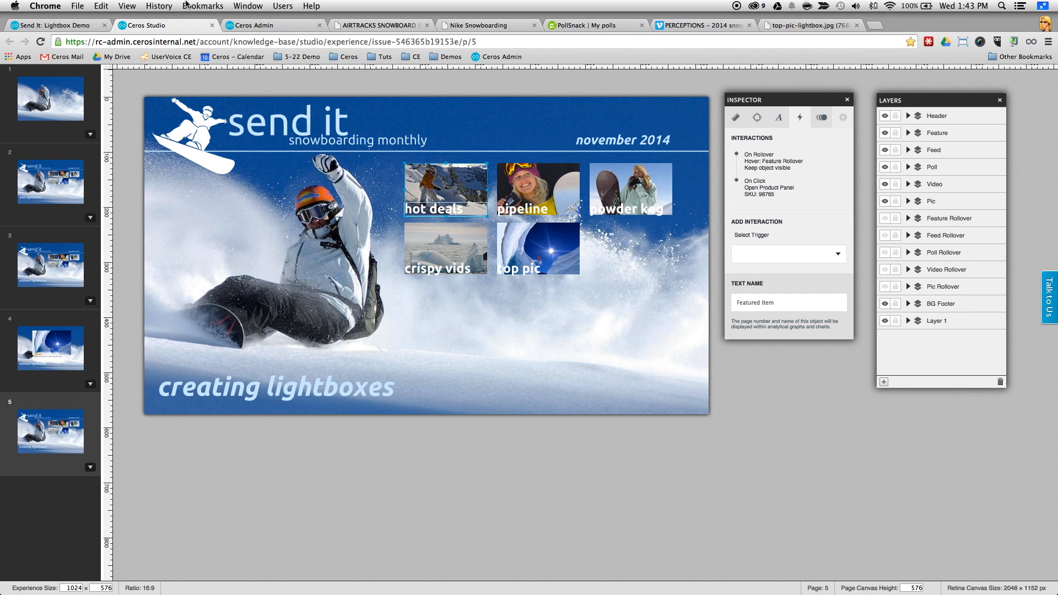
pyautogui.click(263, 23)
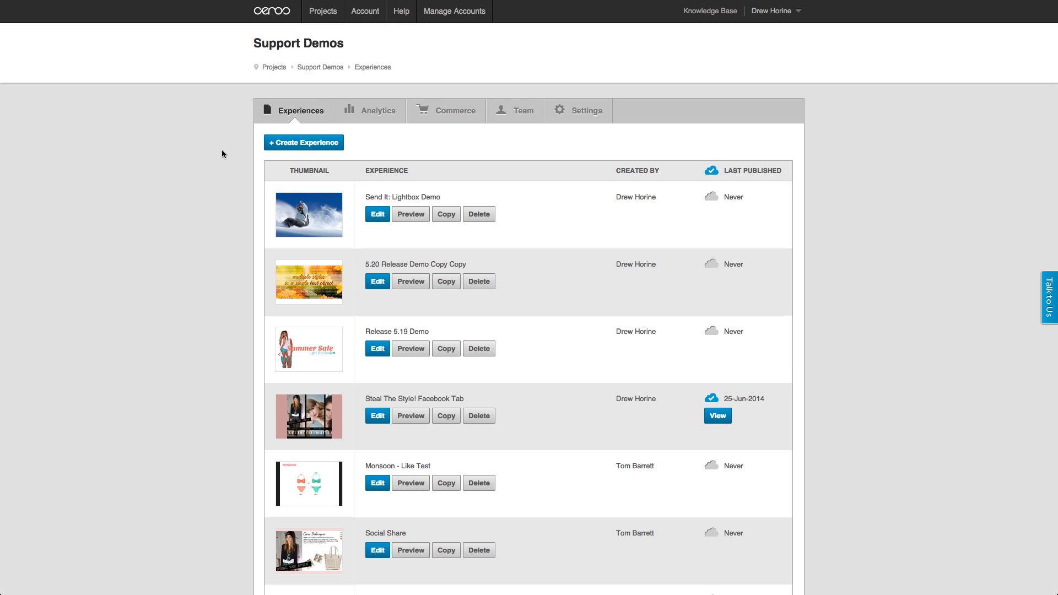
pyautogui.click(457, 112)
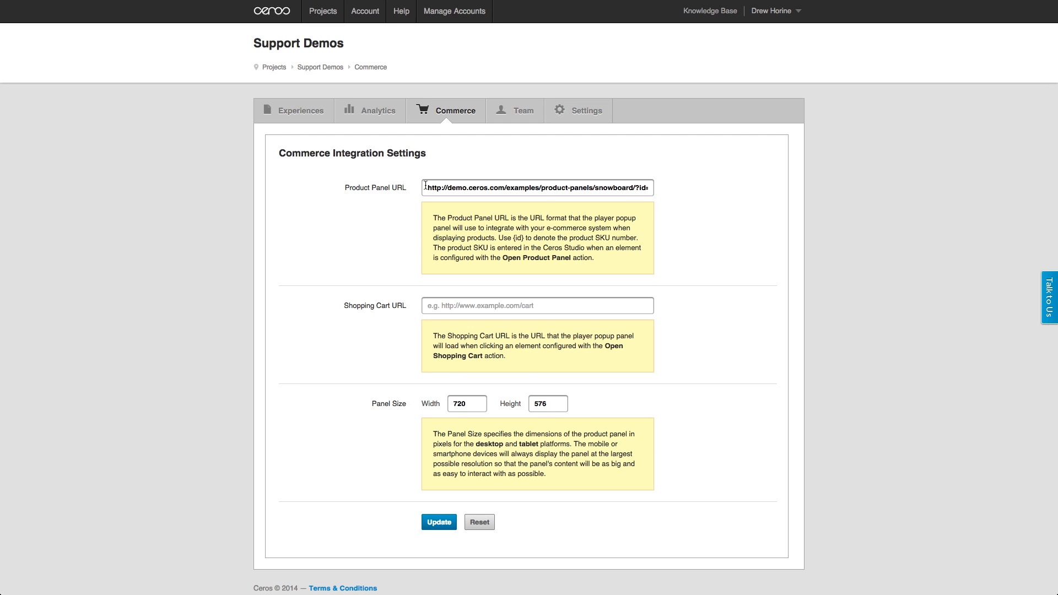
pyautogui.moveTo(426, 185); pyautogui.dragTo(655, 188)
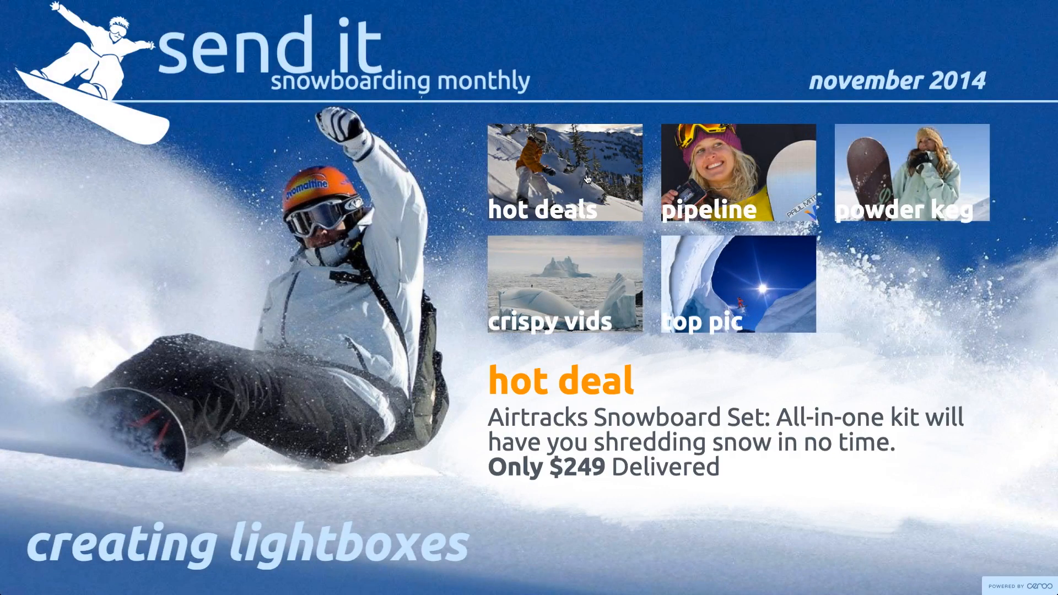
pyautogui.click(586, 177)
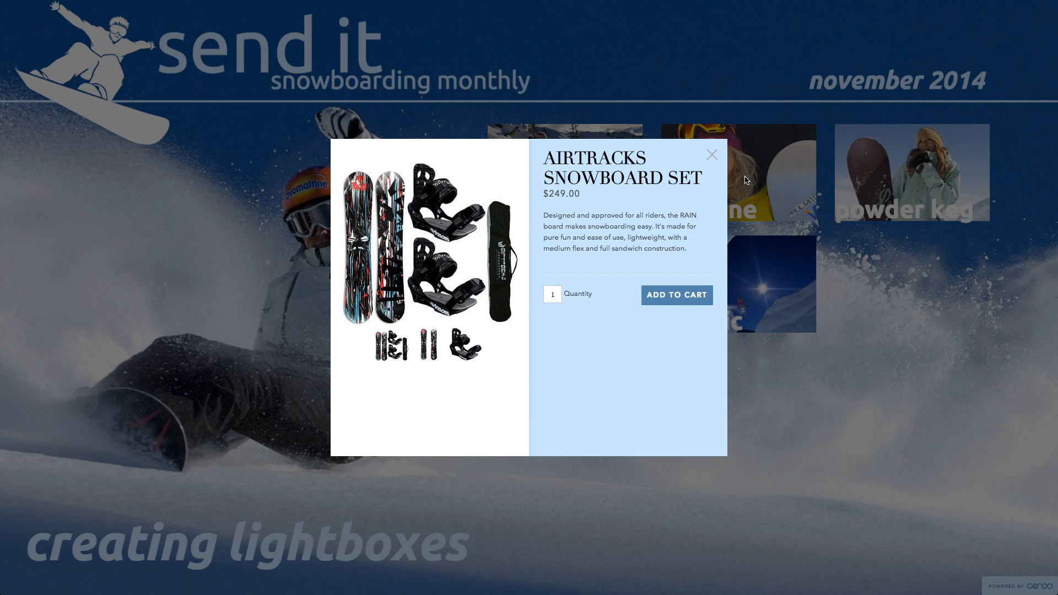
pyautogui.click(712, 156)
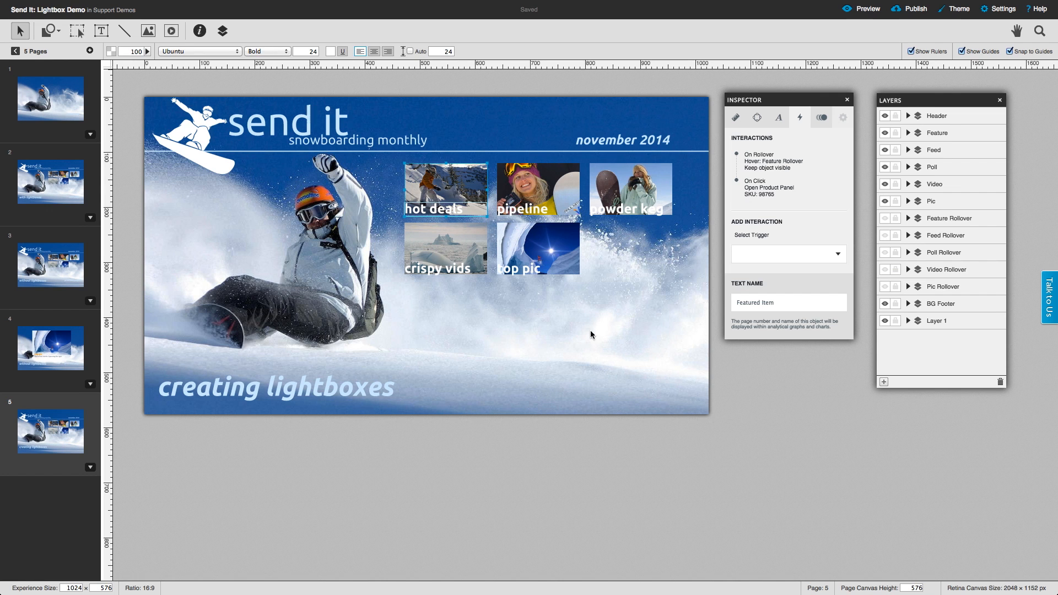
# Select the powder keg item, and copy the source URL from the favorite-board poll's standard iFrame embed code in PollSnack.
pyautogui.click(649, 190)
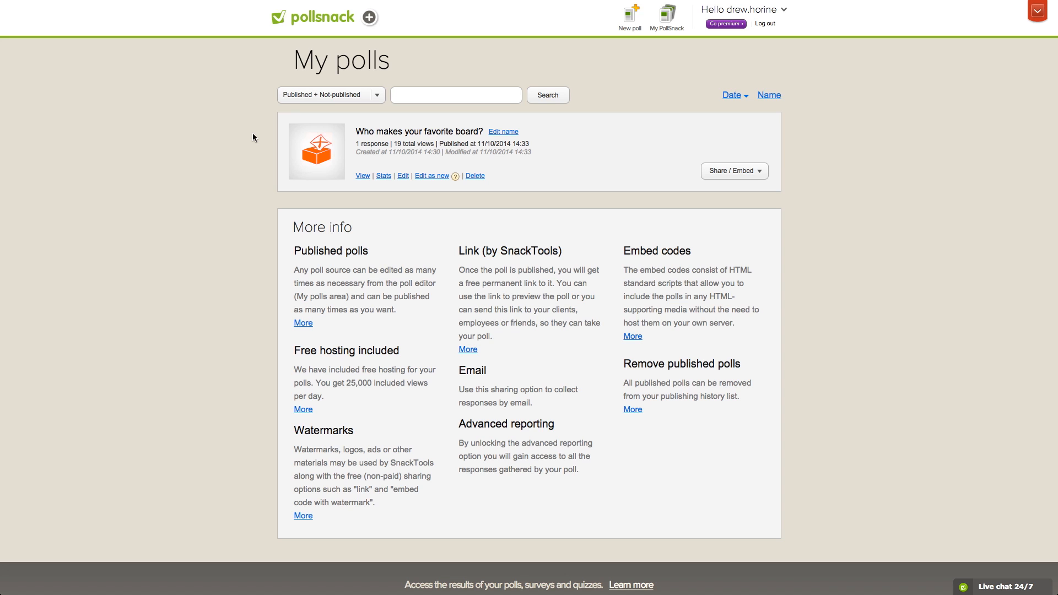
pyautogui.click(738, 178)
pyautogui.scroll(-1, 717, 188)
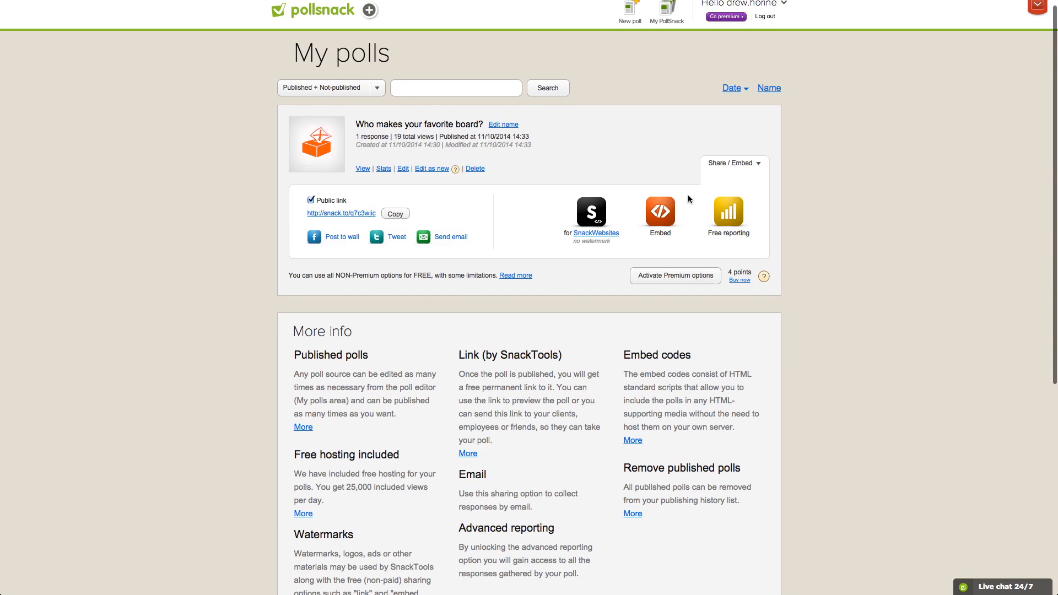
pyautogui.click(661, 211)
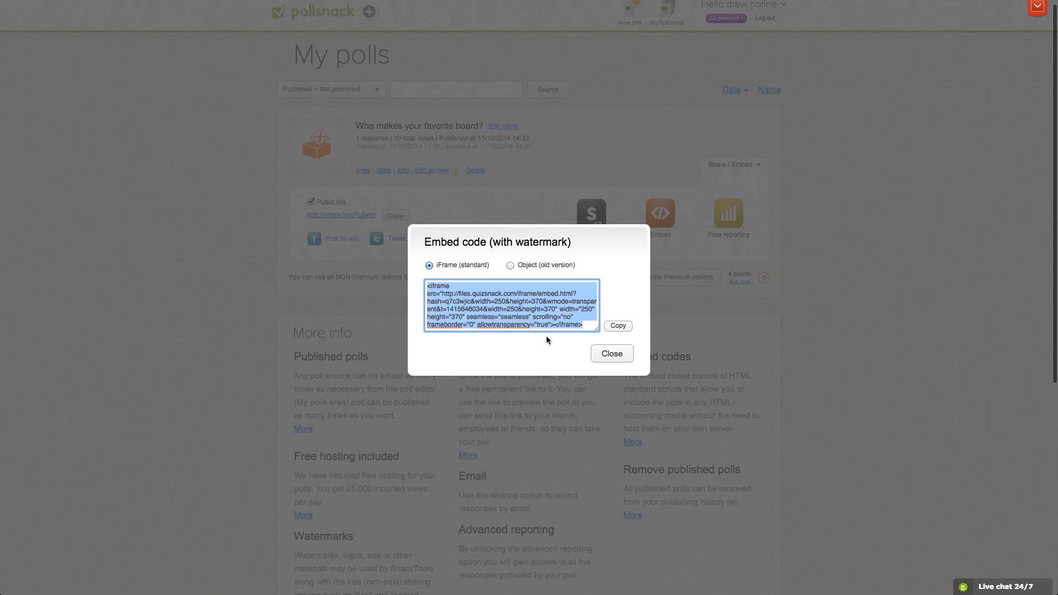
pyautogui.click(476, 301)
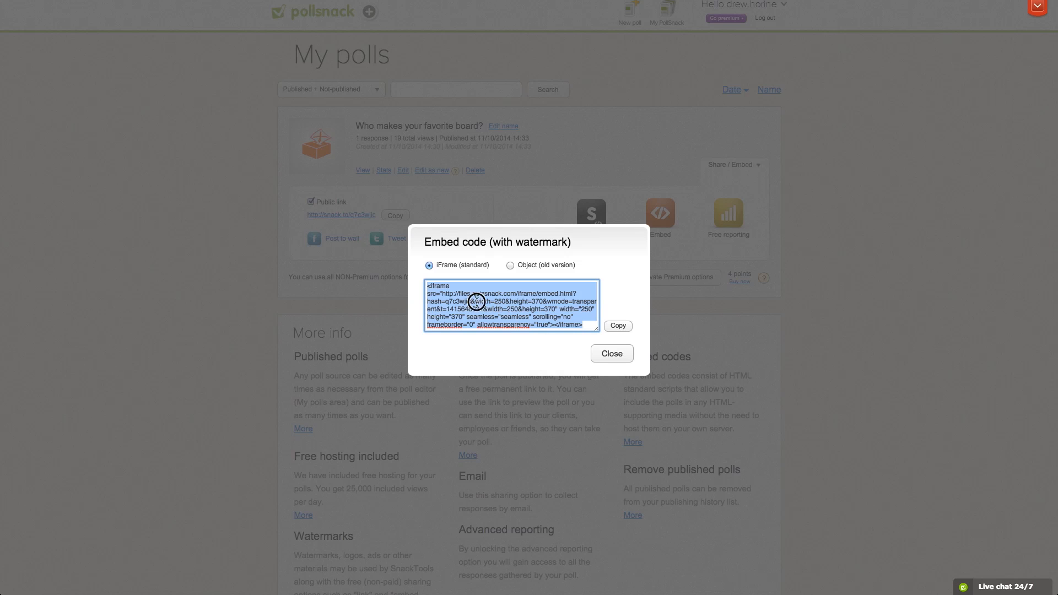
pyautogui.click(442, 294)
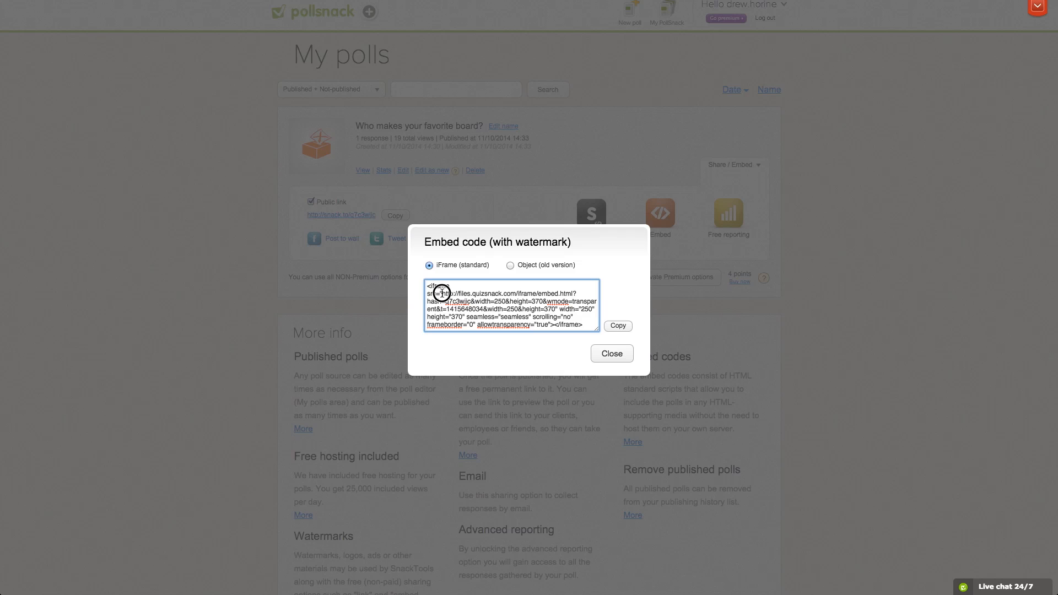
pyautogui.moveTo(442, 294); pyautogui.dragTo(553, 304)
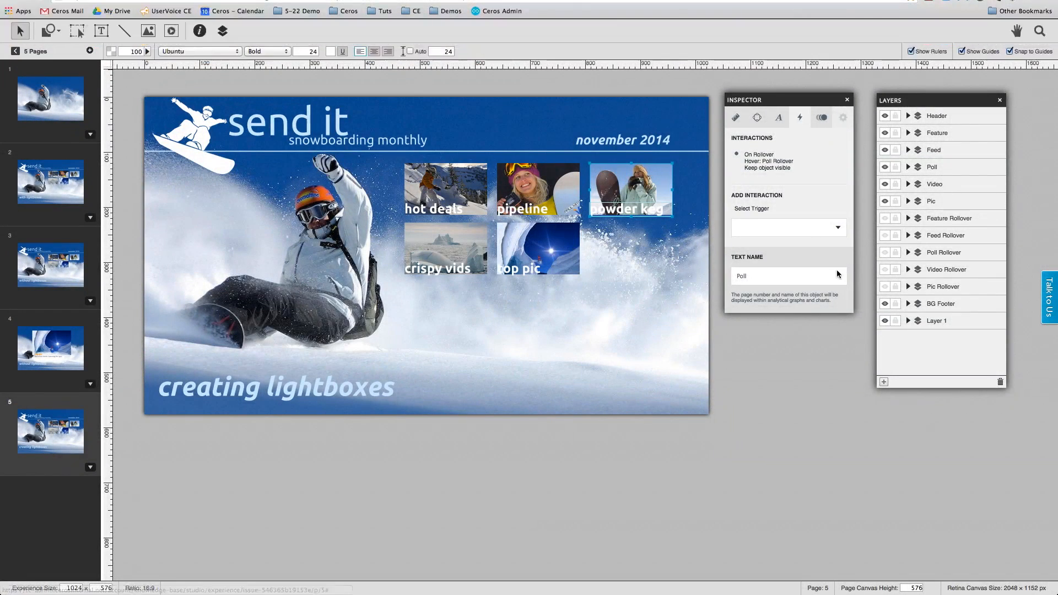
# Set up an On Click interaction for the powder keg item in Ceros Studio that opens the copied poll URL in a lightbox.
pyautogui.click(838, 228)
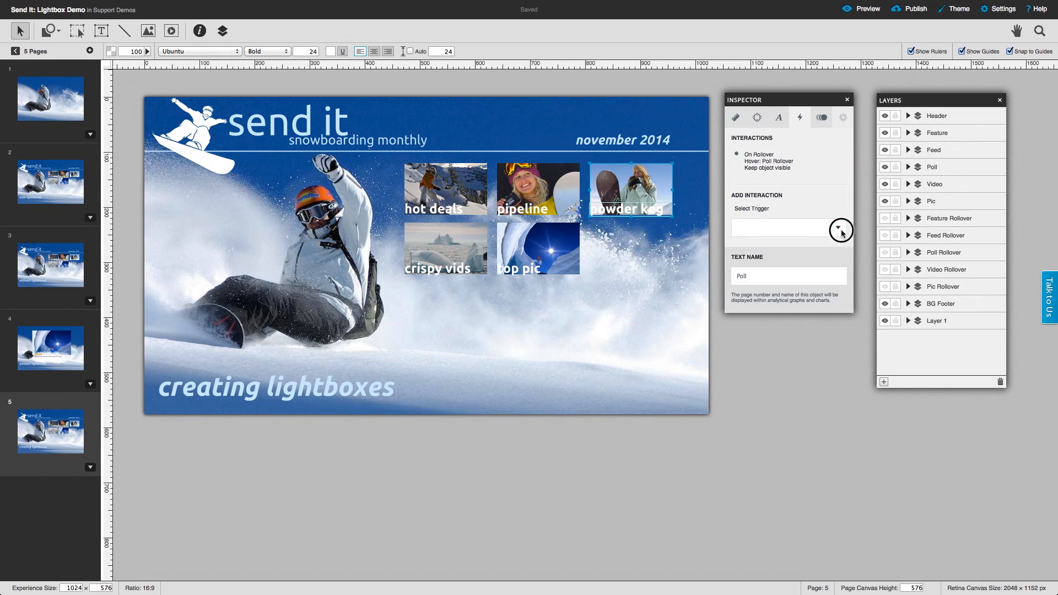
pyautogui.click(829, 236)
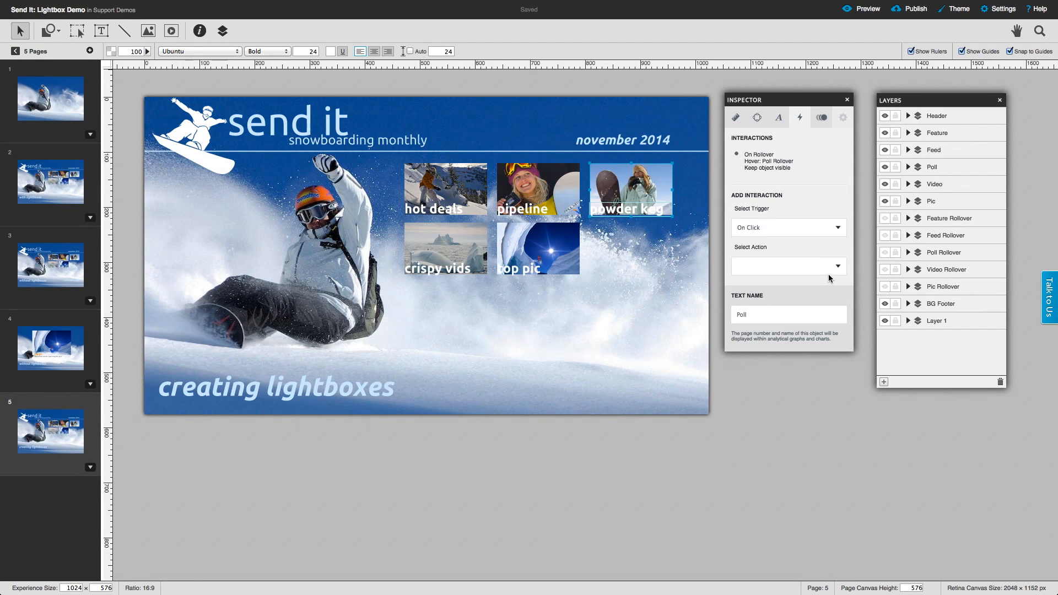
pyautogui.click(827, 267)
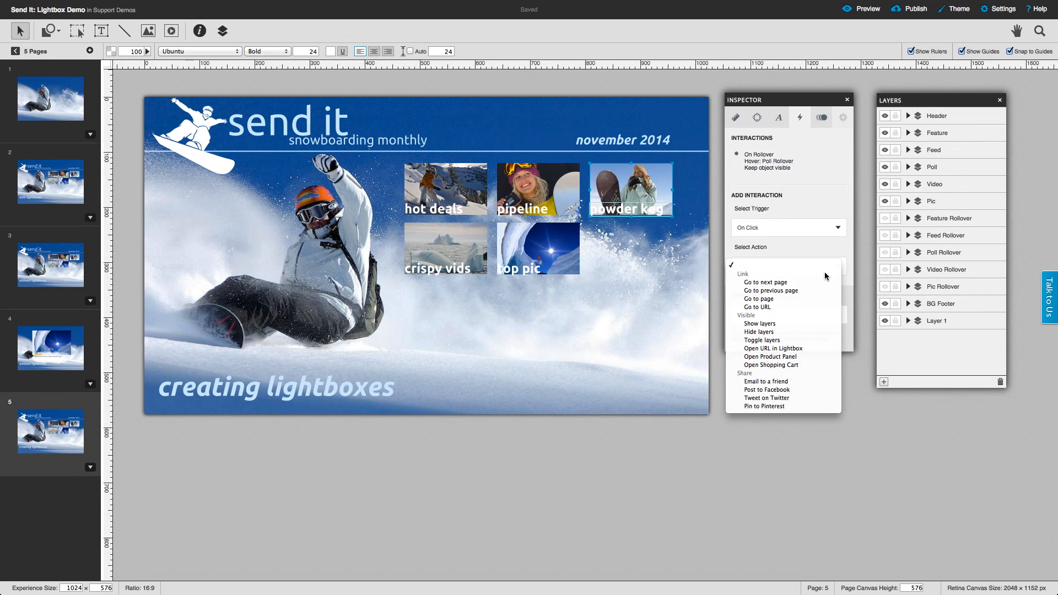
pyautogui.click(799, 348)
pyautogui.click(750, 307)
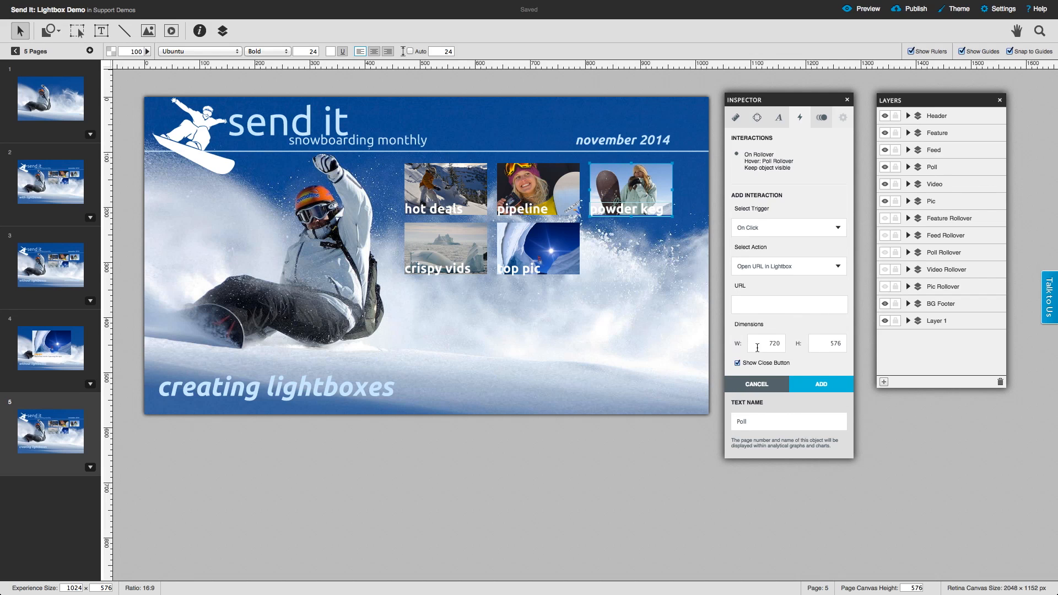
pyautogui.click(800, 307)
pyautogui.press('super+v')
# Set the poll lightbox to 250 x 370 with the close button shown, and add the interaction.
pyautogui.doubleClick(772, 344)
pyautogui.moveTo(784, 303); pyautogui.dragTo(860, 305)
pyautogui.doubleClick(773, 343)
pyautogui.write('250')
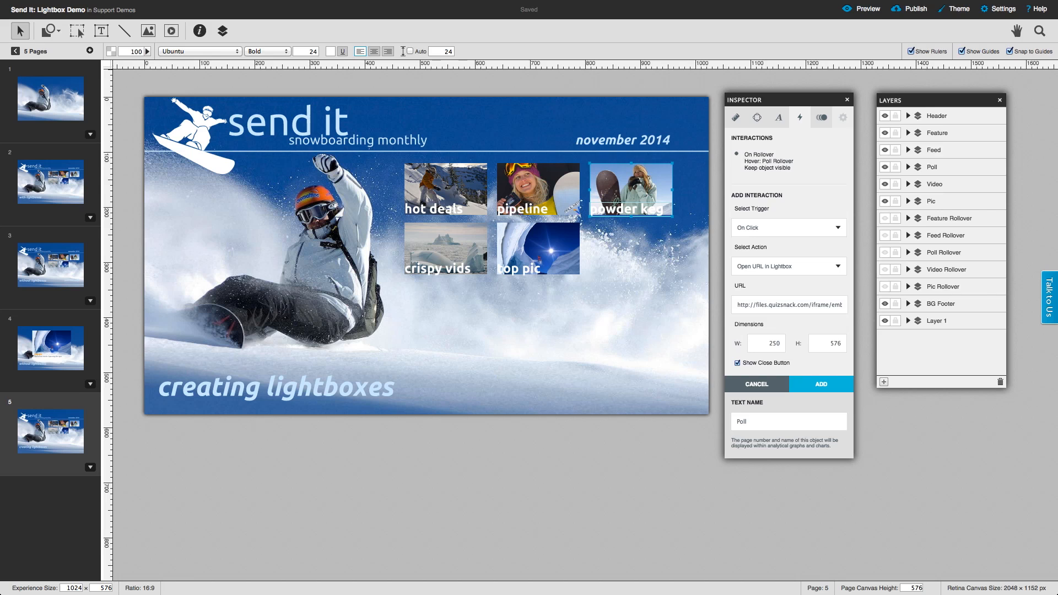
pyautogui.press('Tab')
pyautogui.write('3')
pyautogui.click(737, 364)
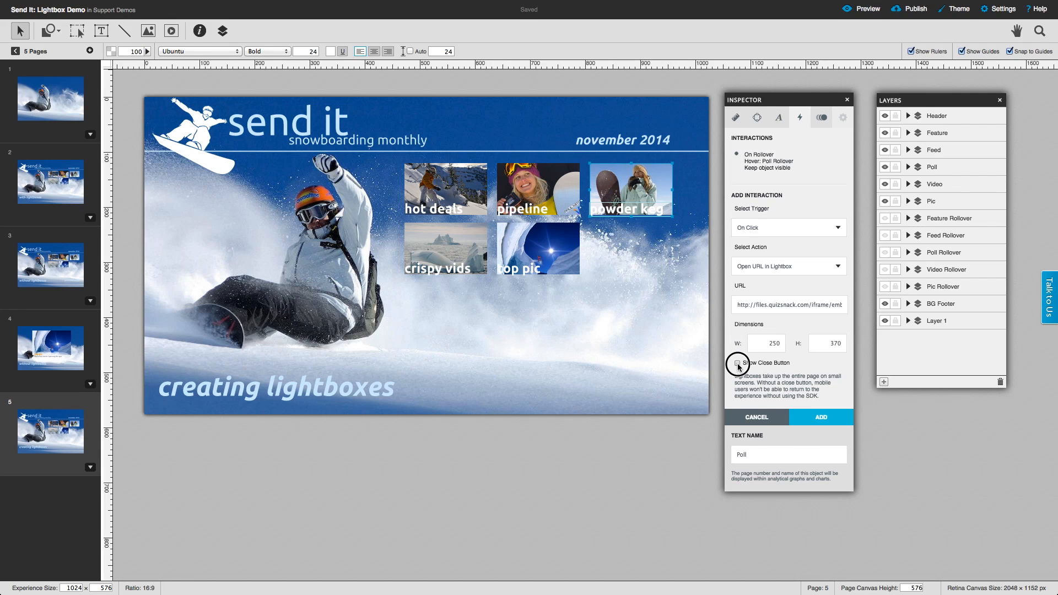
pyautogui.click(738, 364)
pyautogui.click(833, 388)
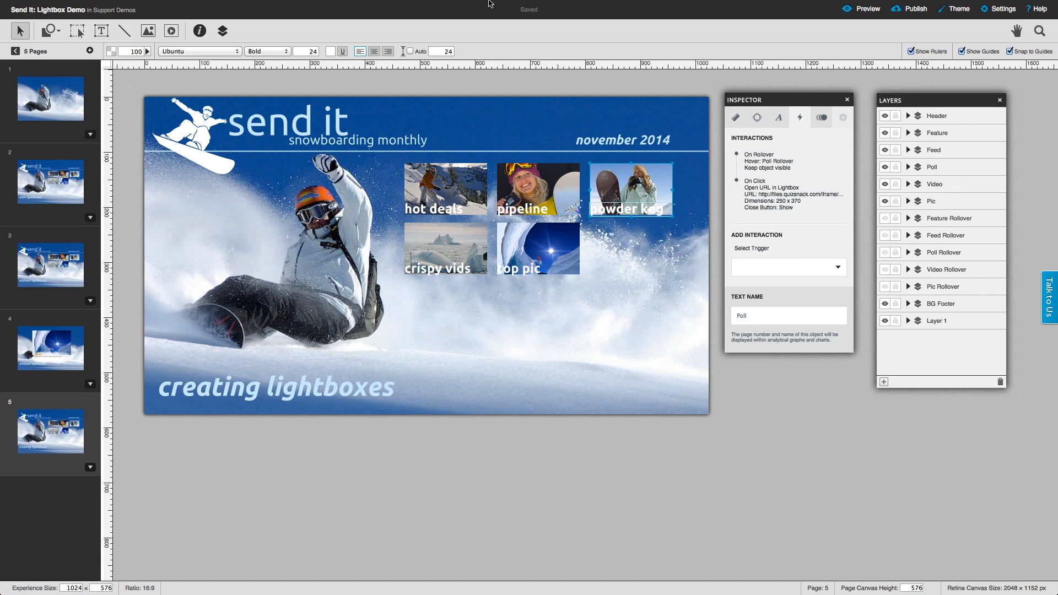
# Test the powder keg poll lightbox in the experience preview, including its list of choices, and compare it with the hot deals product panel.
pyautogui.moveTo(72, 5)
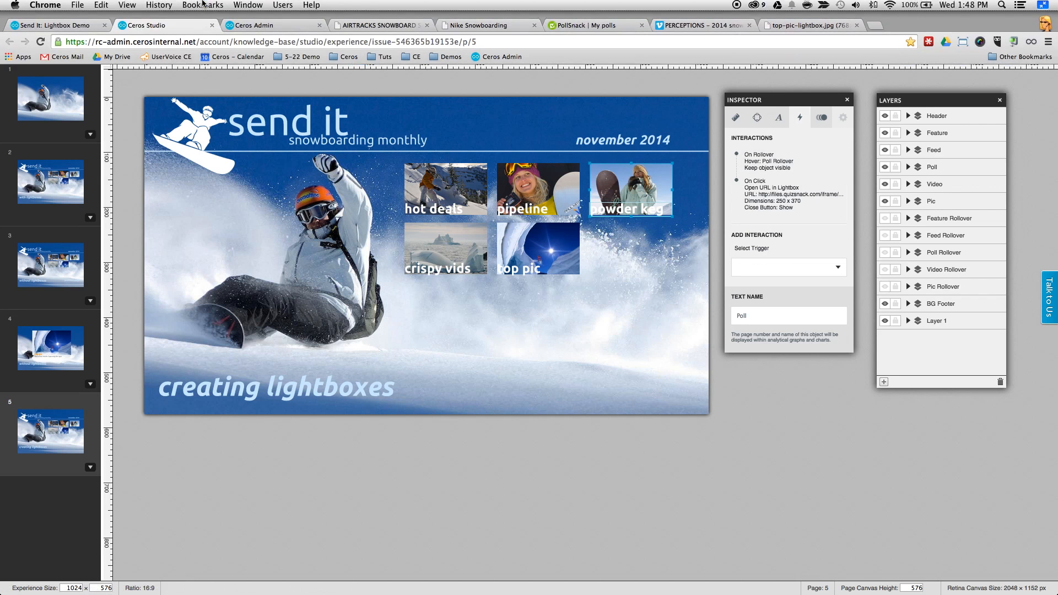
pyautogui.click(45, 26)
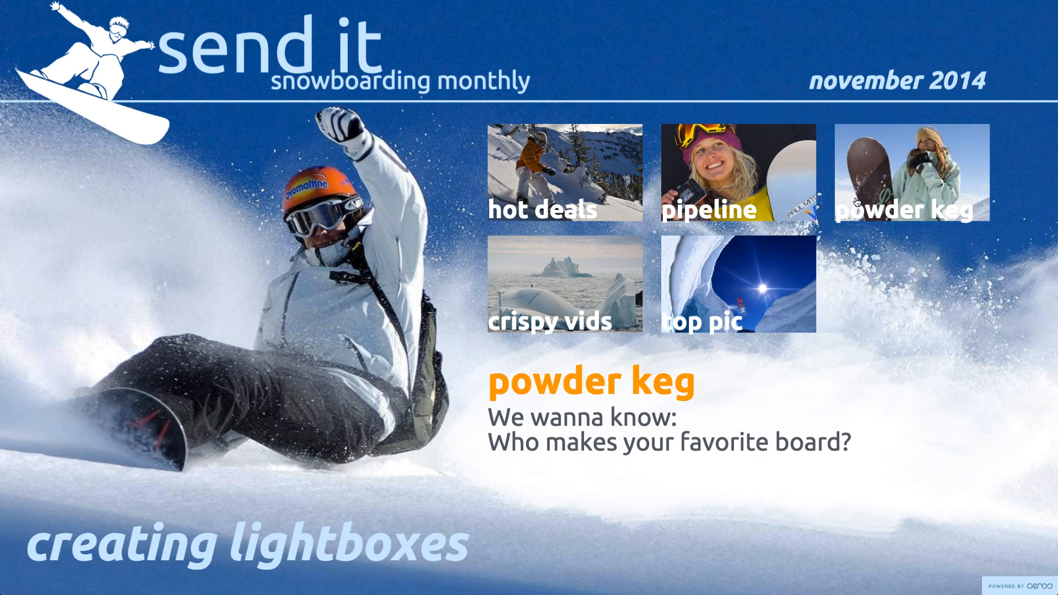
pyautogui.click(862, 202)
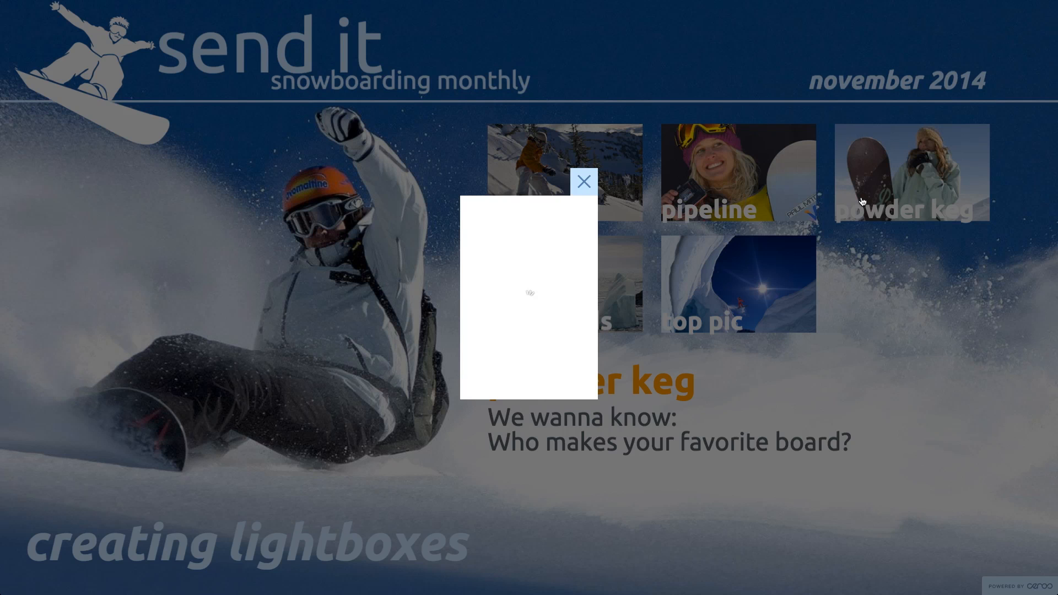
pyautogui.moveTo(591, 310); pyautogui.dragTo(593, 330)
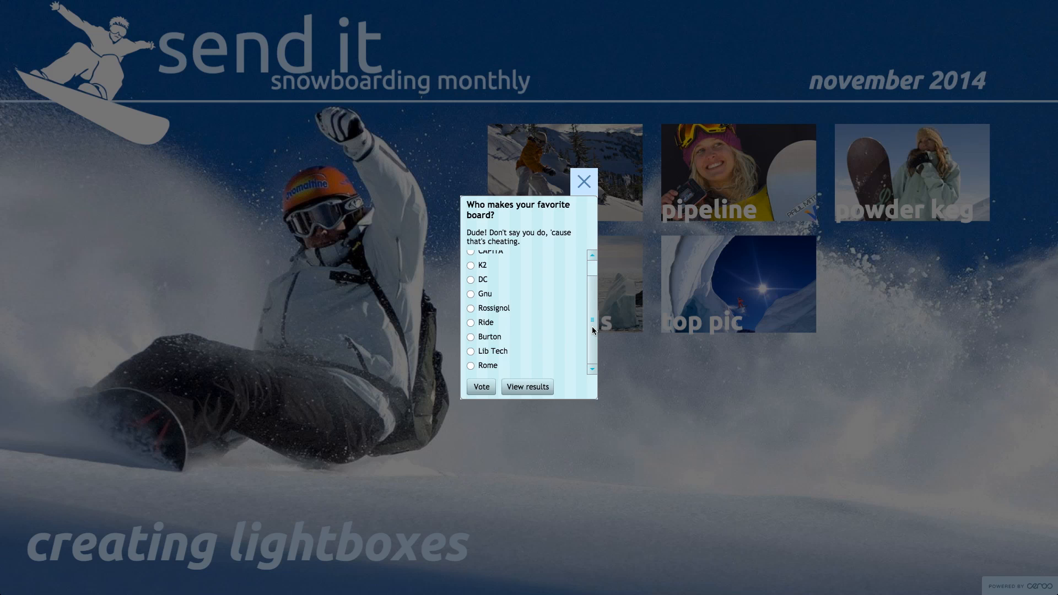
pyautogui.click(620, 184)
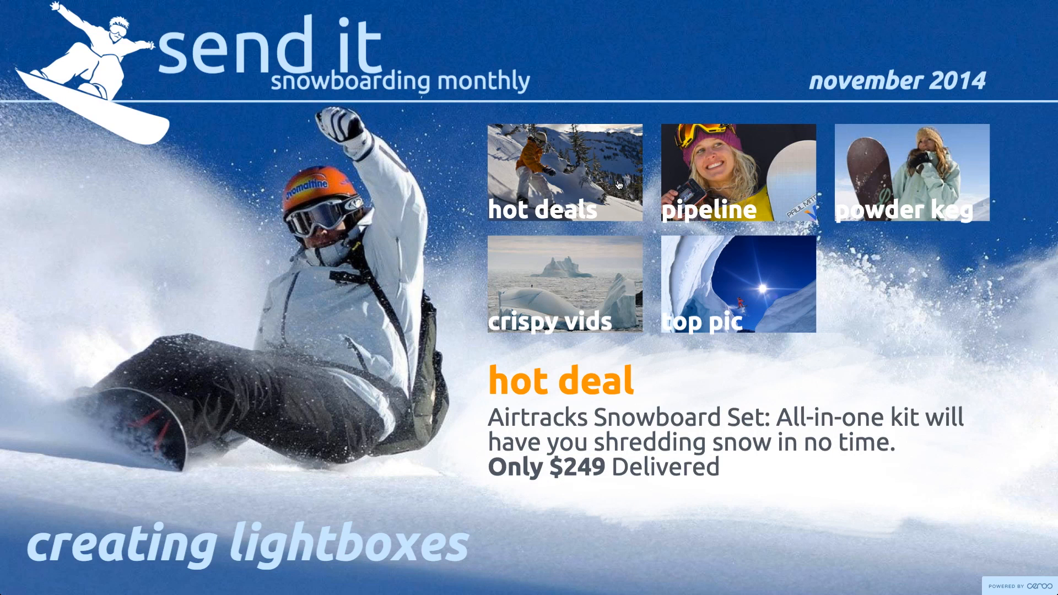
pyautogui.click(576, 184)
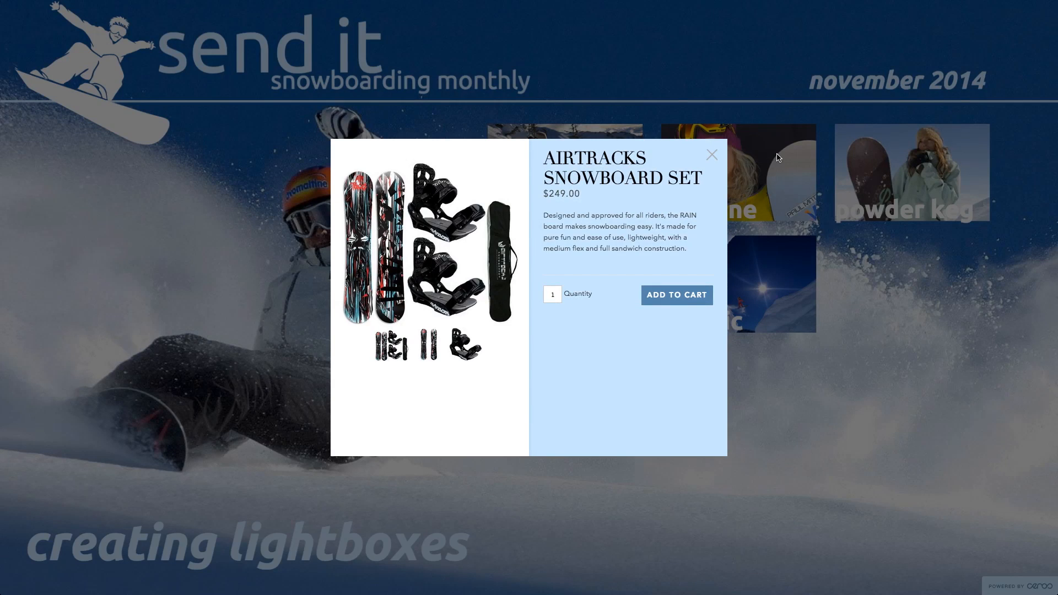
pyautogui.click(777, 157)
# Reopen the powder keg poll, vote for Burton, and close the lightbox.
pyautogui.click(873, 159)
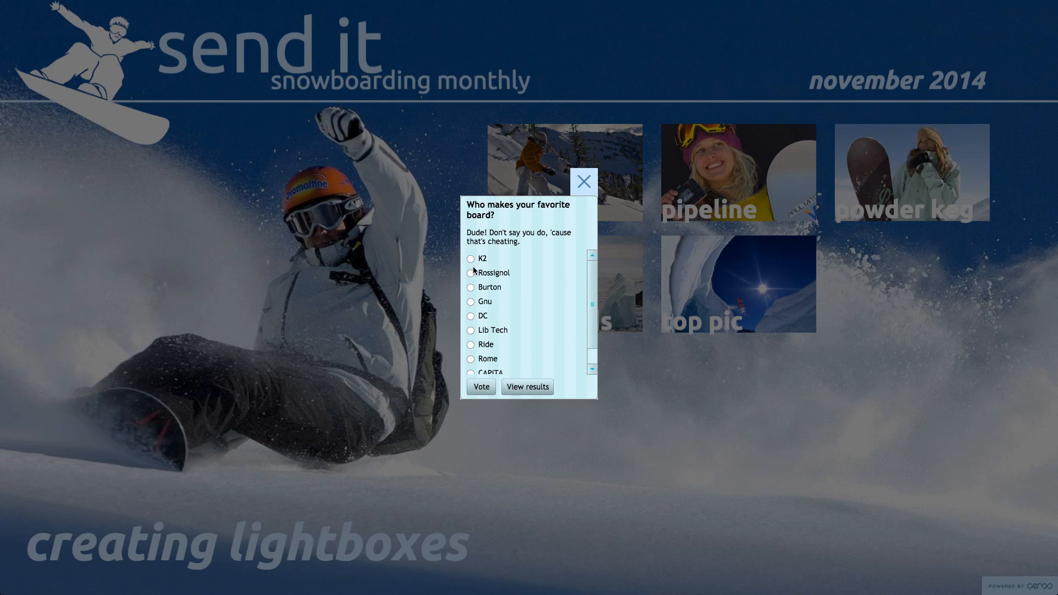
pyautogui.click(471, 287)
pyautogui.click(480, 388)
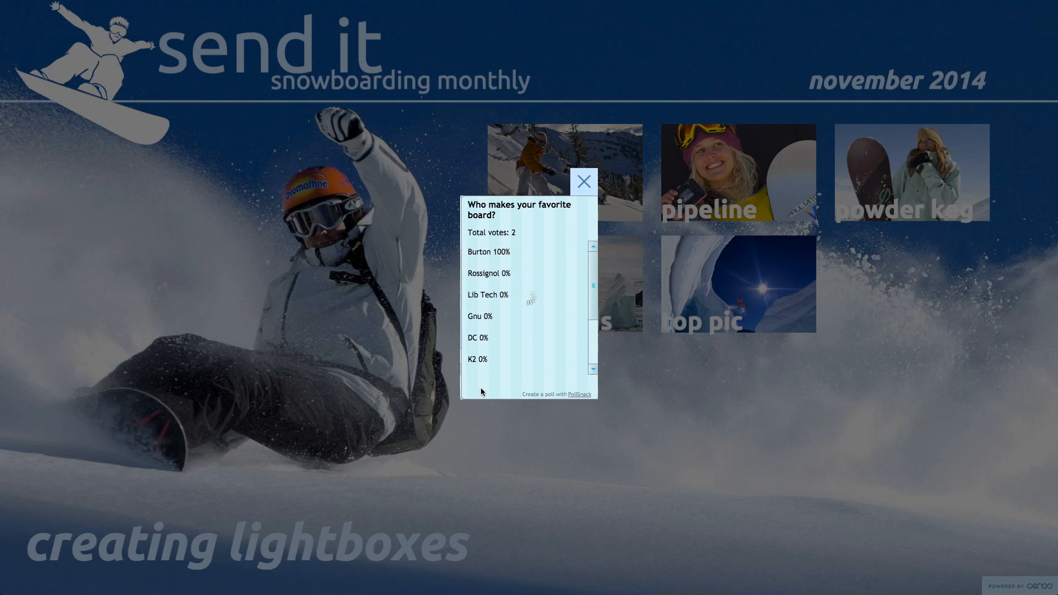
pyautogui.click(709, 373)
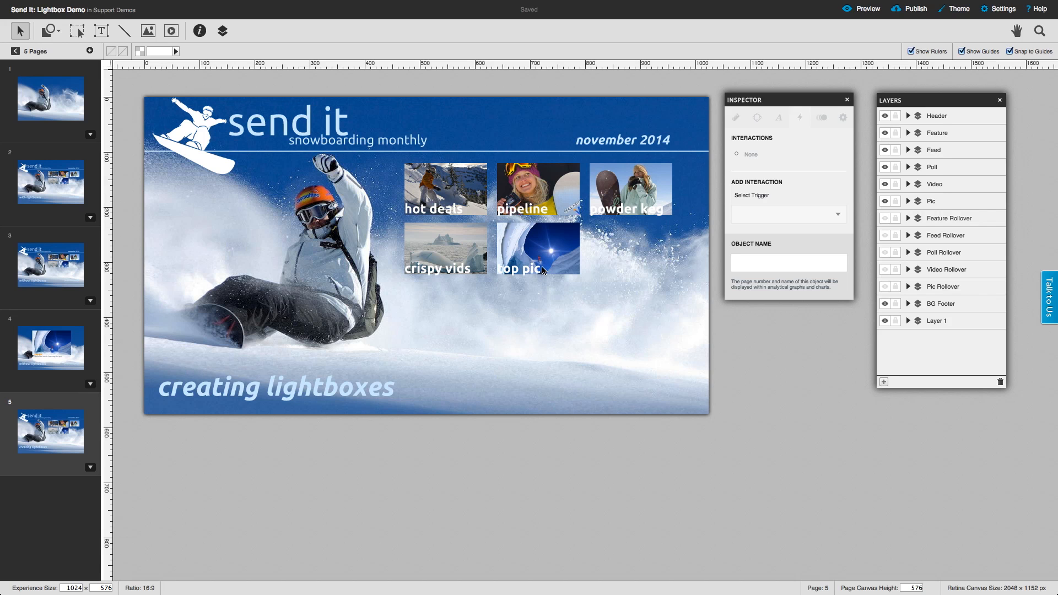
# Copy the web address of the top-pic-lightbox.jpg image and return to Ceros Studio.
pyautogui.moveTo(574, 3)
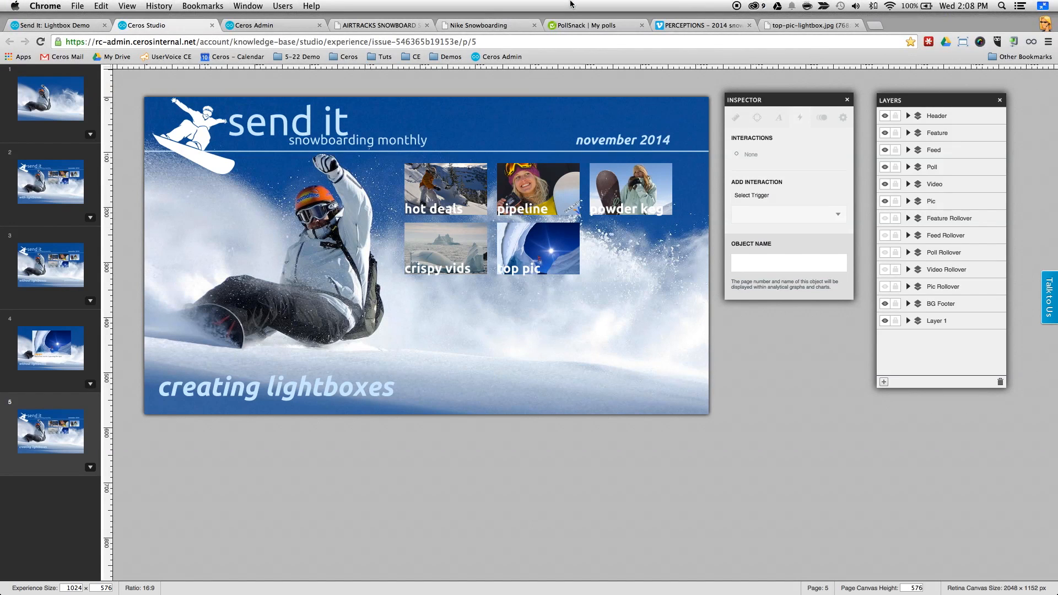
pyautogui.click(799, 25)
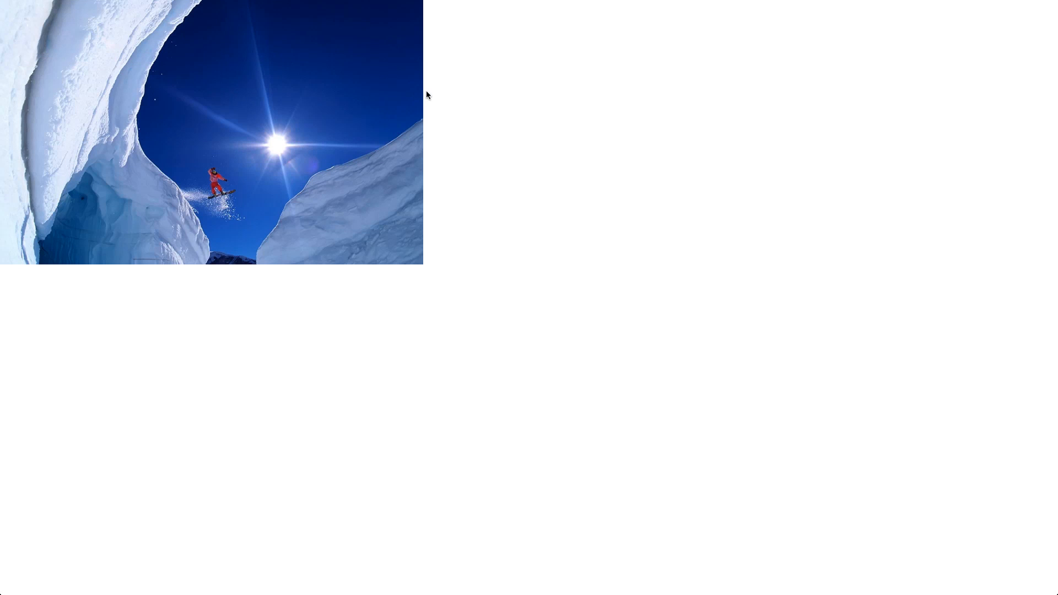
pyautogui.moveTo(443, 1)
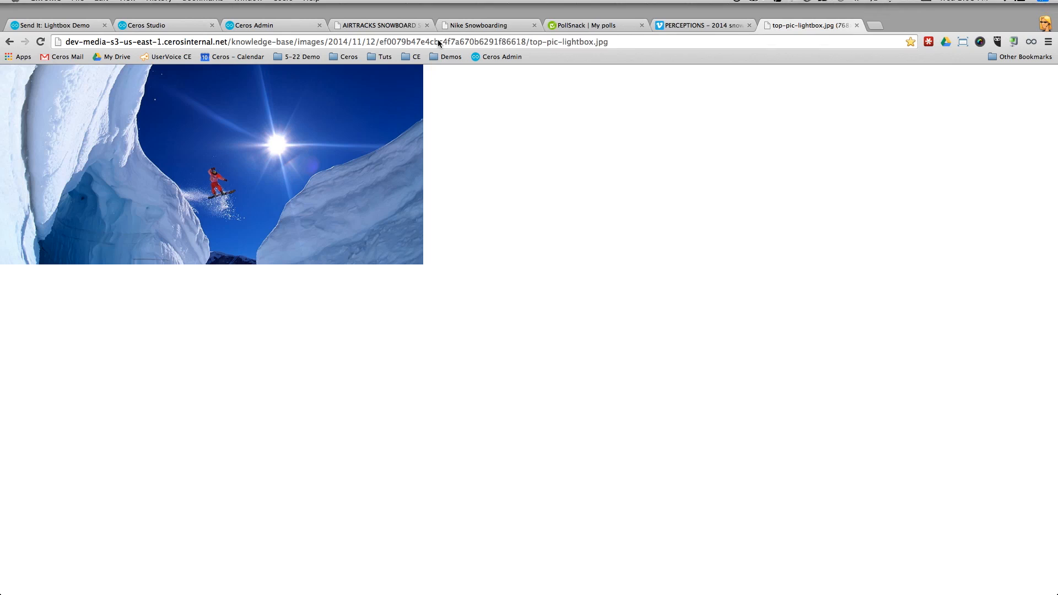
pyautogui.click(438, 40)
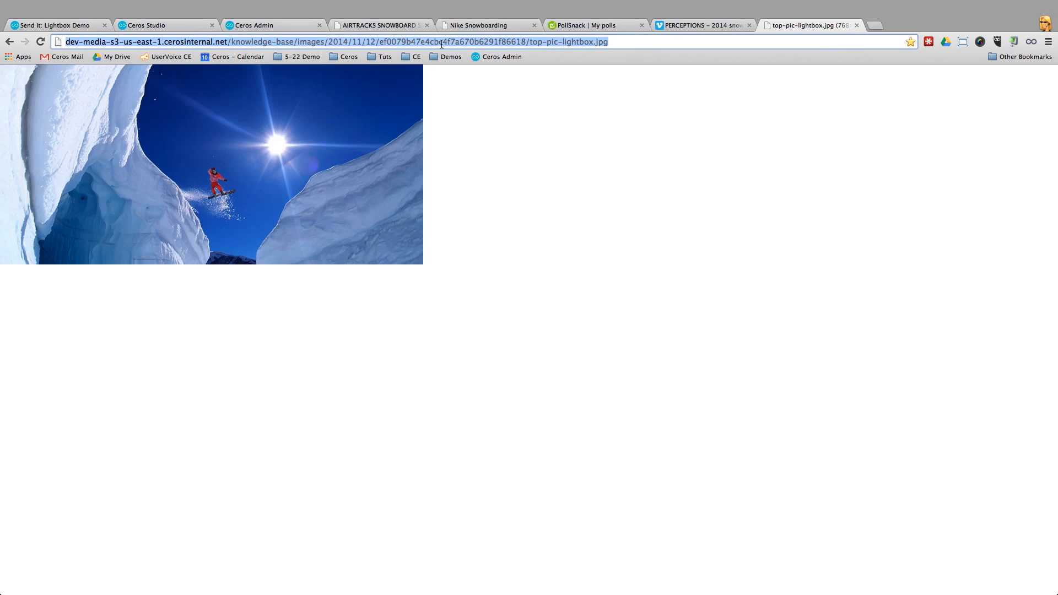
pyautogui.click(168, 24)
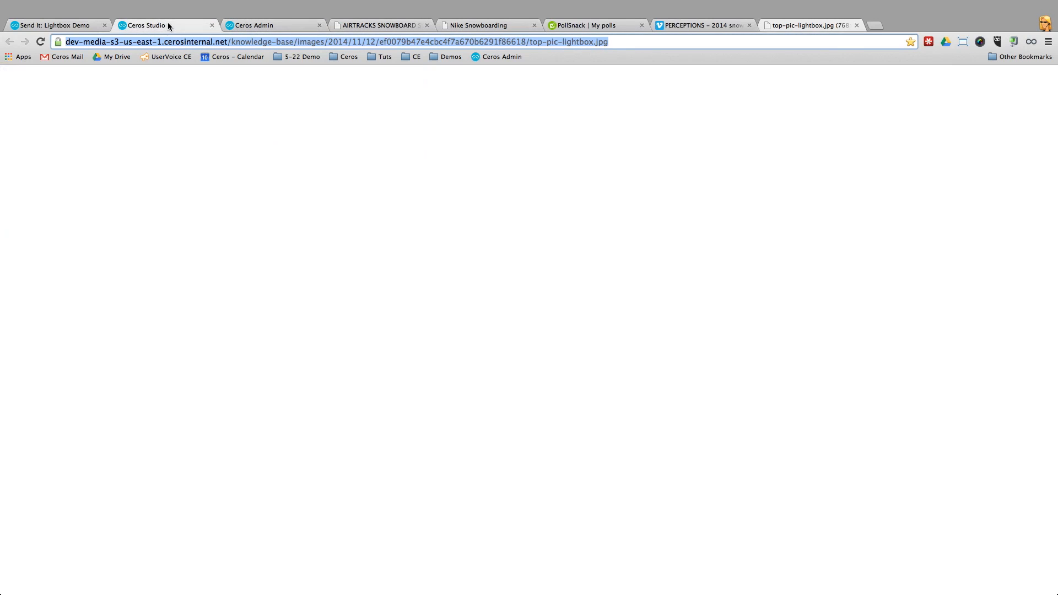
# Set up an On Click interaction for the top pic item that opens the copied image URL in a lightbox.
pyautogui.click(534, 247)
pyautogui.click(839, 228)
pyautogui.click(808, 235)
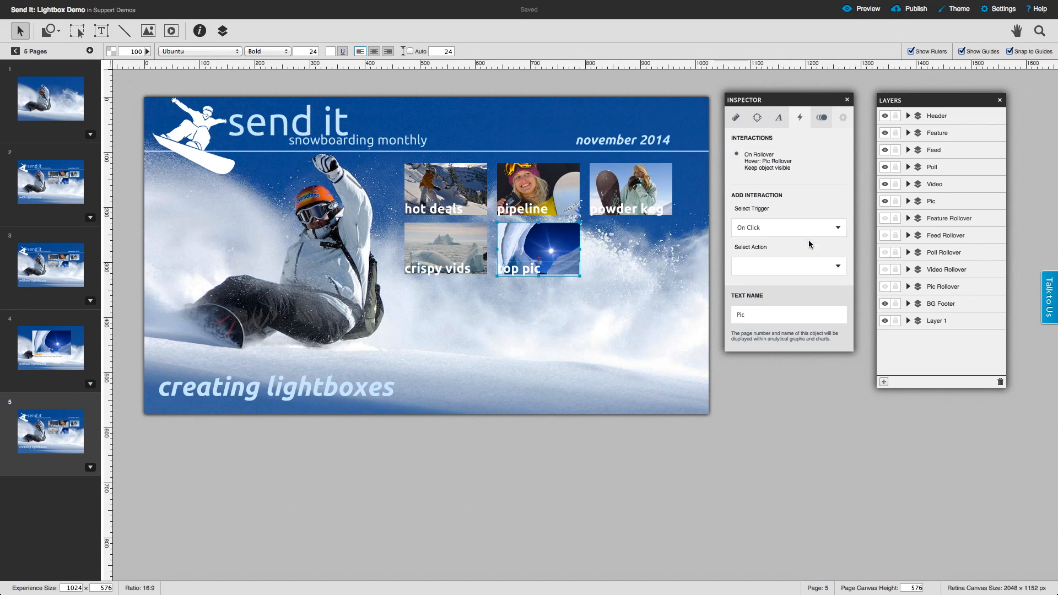
pyautogui.click(809, 271)
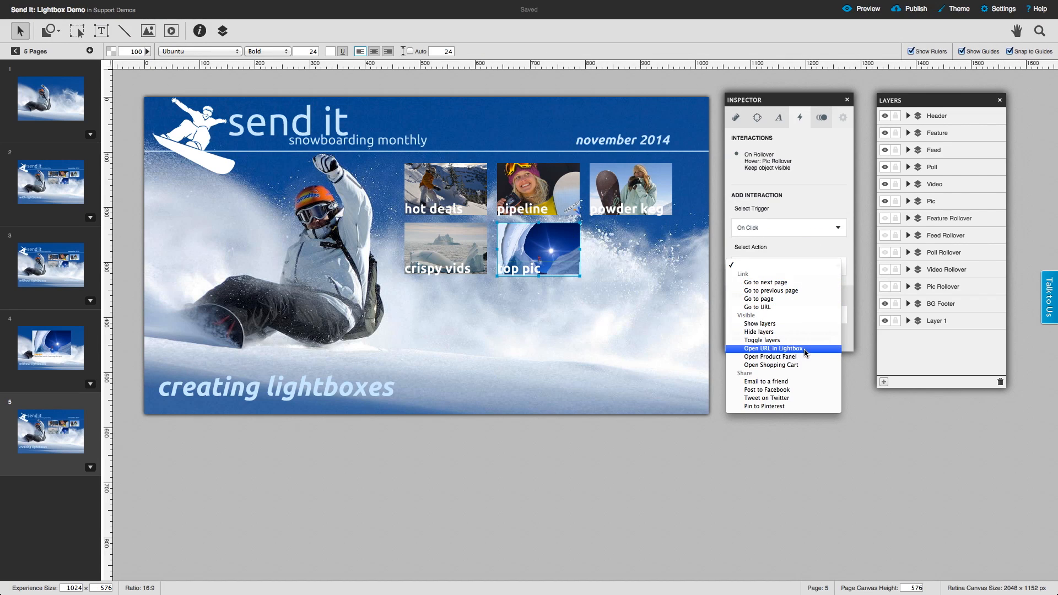
pyautogui.click(783, 348)
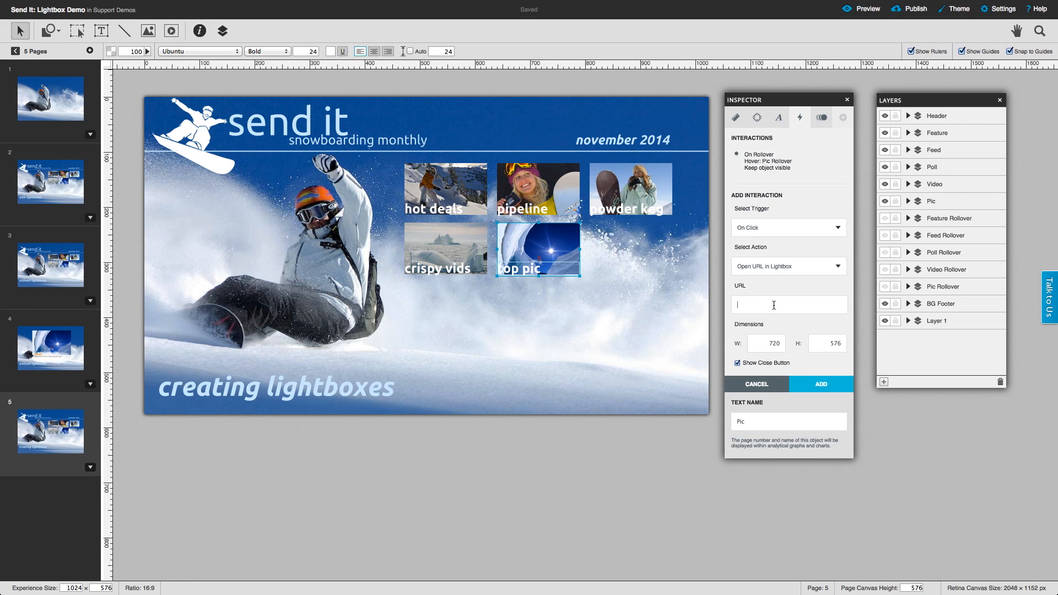
pyautogui.press('super+v')
# Set the top pic lightbox to 768 x 480 with the close button shown, and add the interaction.
pyautogui.doubleClick(771, 344)
pyautogui.write('768')
pyautogui.press('Tab')
pyautogui.write('480')
pyautogui.click(805, 385)
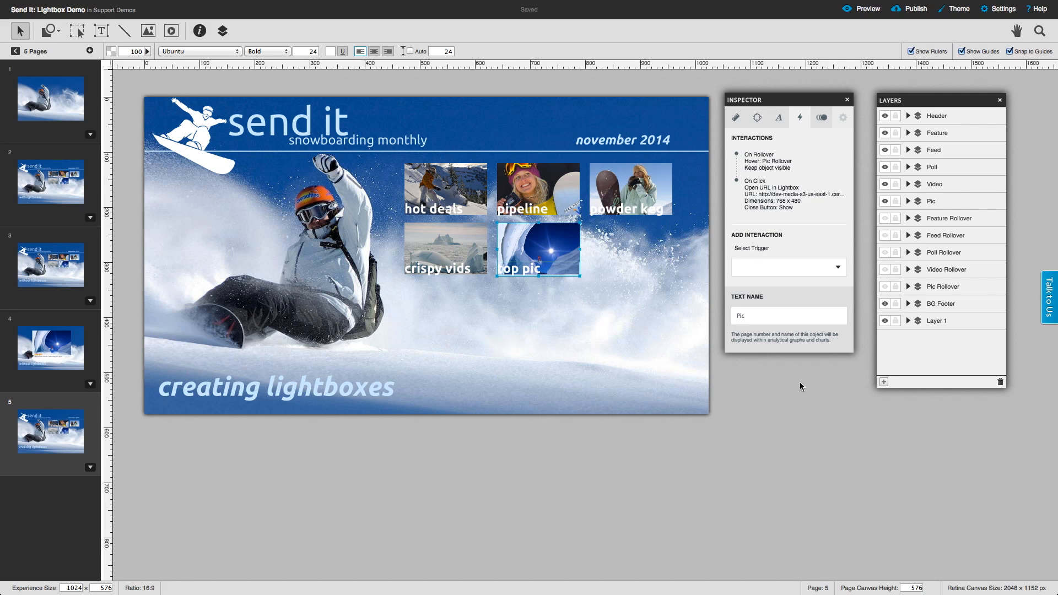
# Test the top pic image lightbox in the experience preview and close it.
pyautogui.moveTo(164, 3)
pyautogui.click(65, 26)
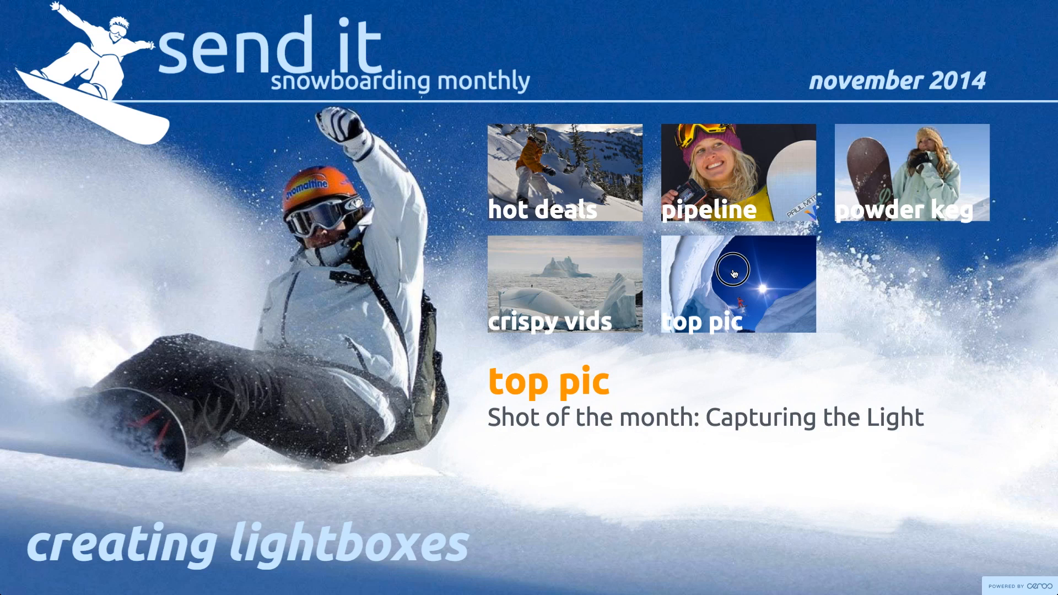
pyautogui.click(735, 274)
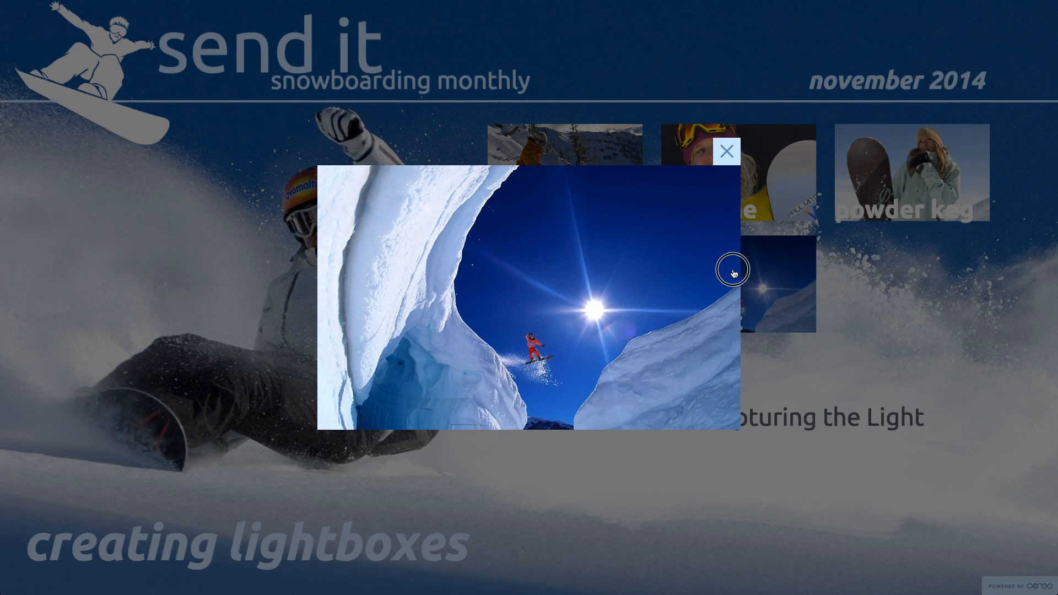
pyautogui.click(728, 151)
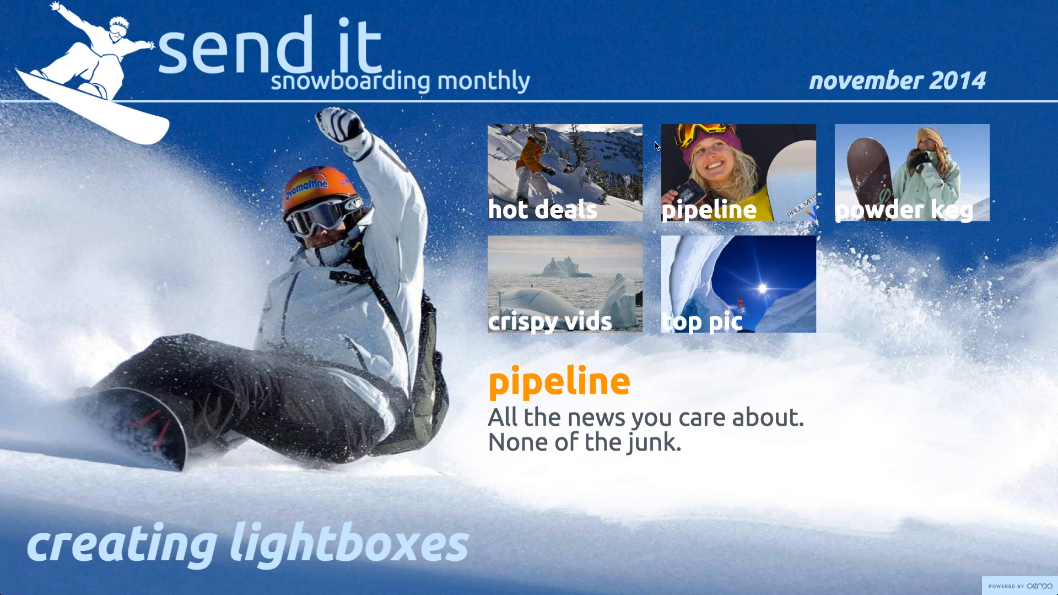
# Copy the embed code of the PERCEPTIONS snowboard teaser on Vimeo into TextEdit, and copy the player URL from its src attribute.
pyautogui.moveTo(135, 3)
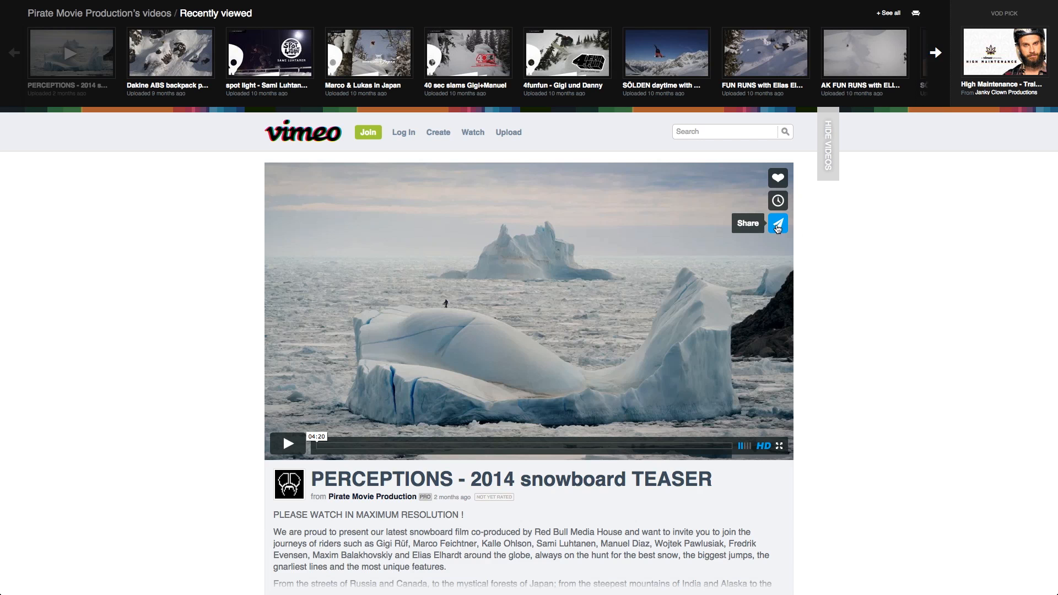
pyautogui.click(778, 229)
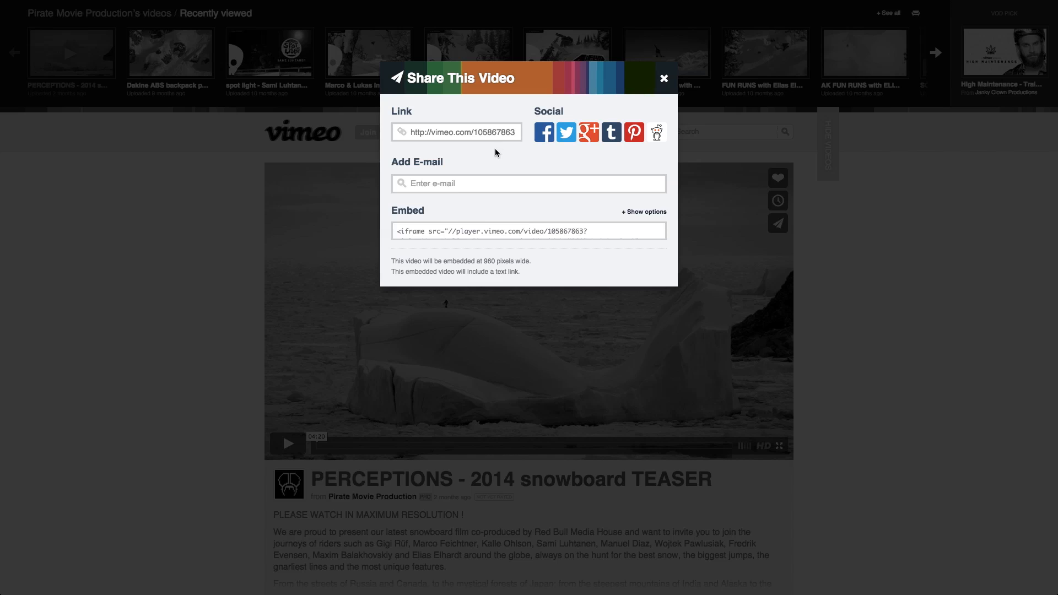
pyautogui.click(478, 232)
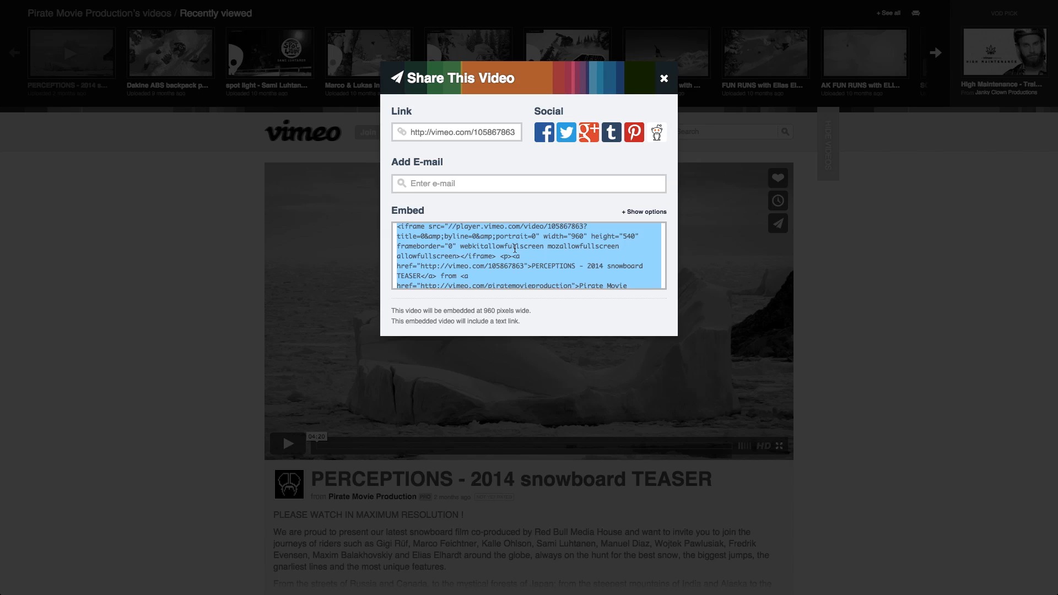
pyautogui.scroll(-4, 518, 248)
pyautogui.scroll(4, 521, 226)
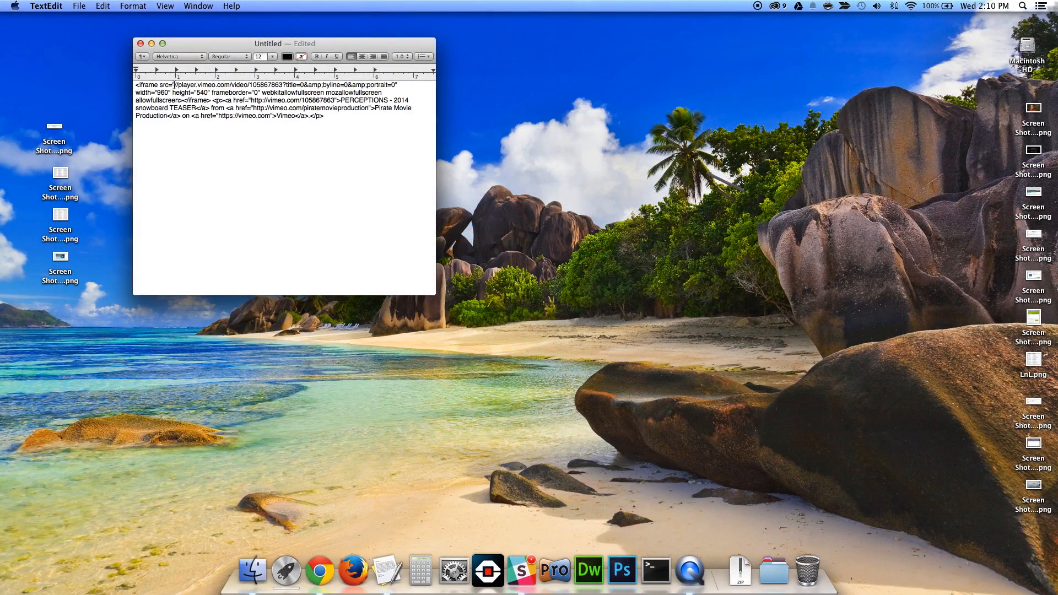
pyautogui.moveTo(173, 85); pyautogui.dragTo(393, 87)
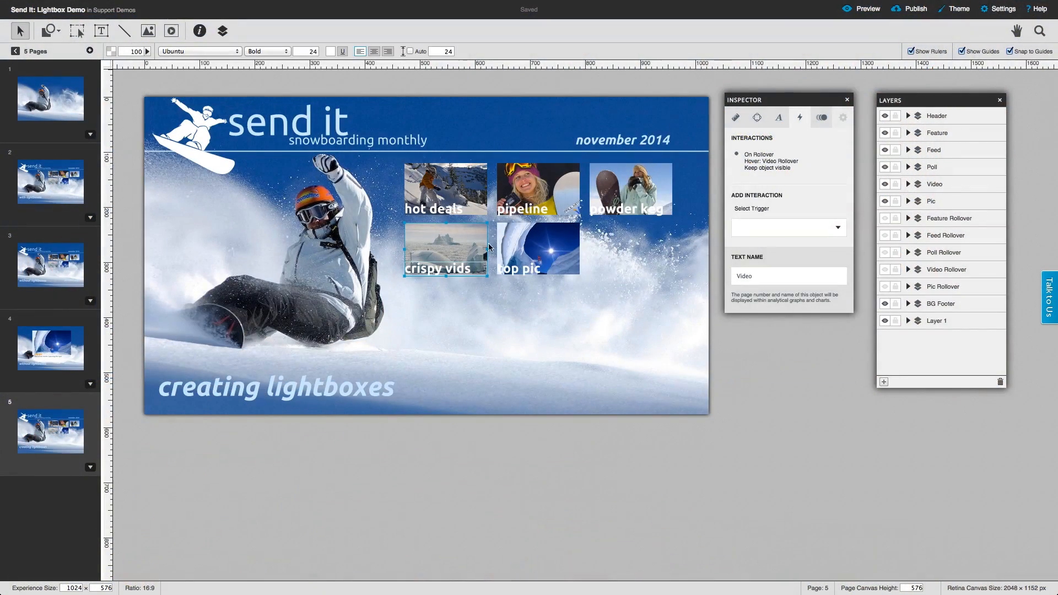
# Set up an On Click interaction for the crispy vids item in Ceros Studio that opens the copied Vimeo player URL in a lightbox.
pyautogui.click(768, 231)
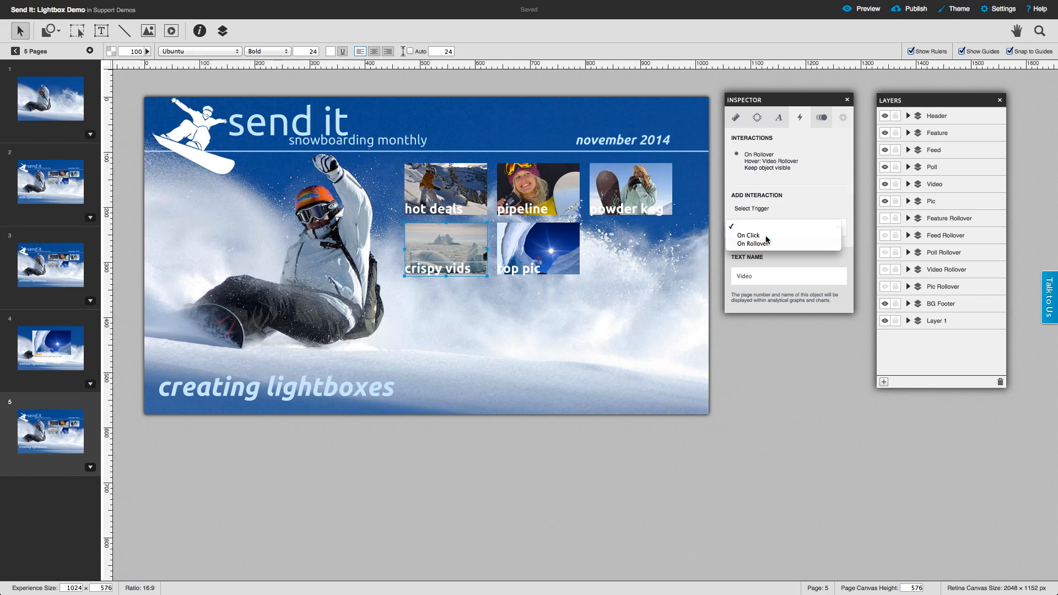
pyautogui.click(766, 236)
pyautogui.click(778, 270)
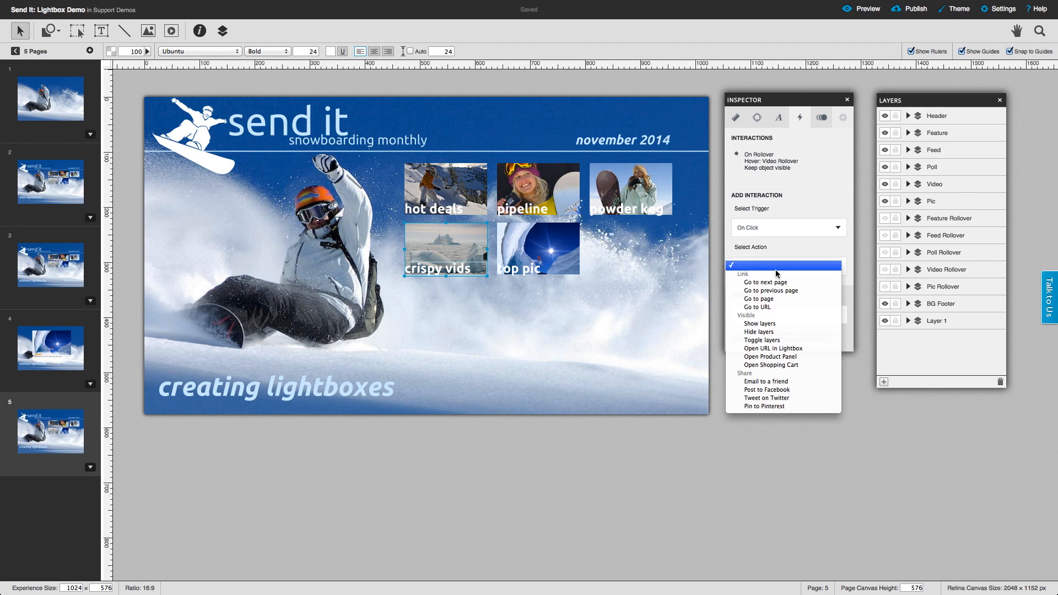
pyautogui.click(785, 348)
pyautogui.write('//player.vimeo.com/video/105867863')
# Set the crispy vids lightbox to 960 x 540 with the close button shown, and add the interaction.
pyautogui.doubleClick(774, 343)
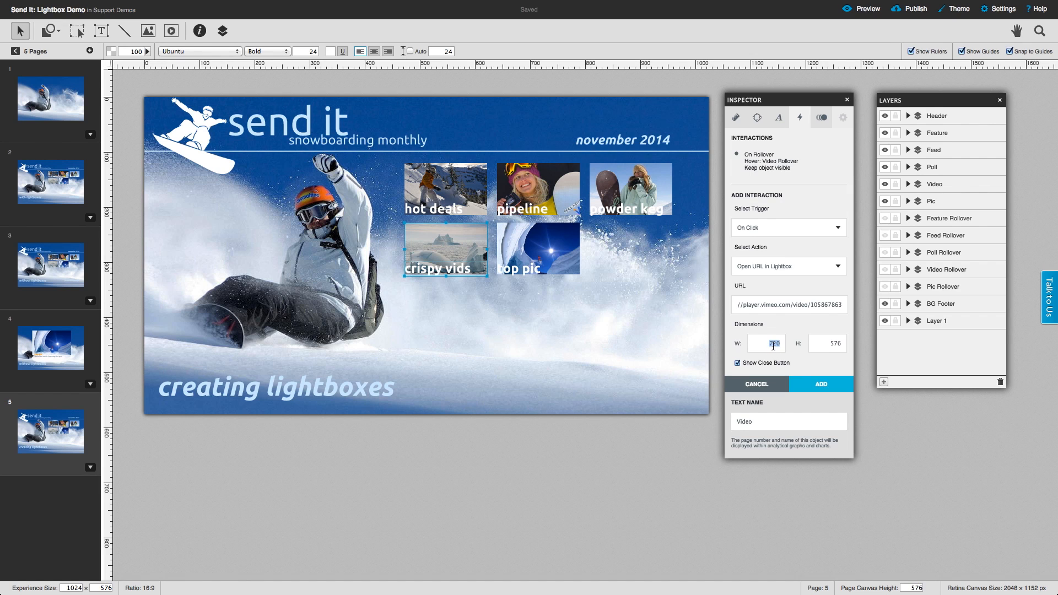
pyautogui.write('9')
pyautogui.doubleClick(837, 344)
pyautogui.write('540')
pyautogui.click(828, 390)
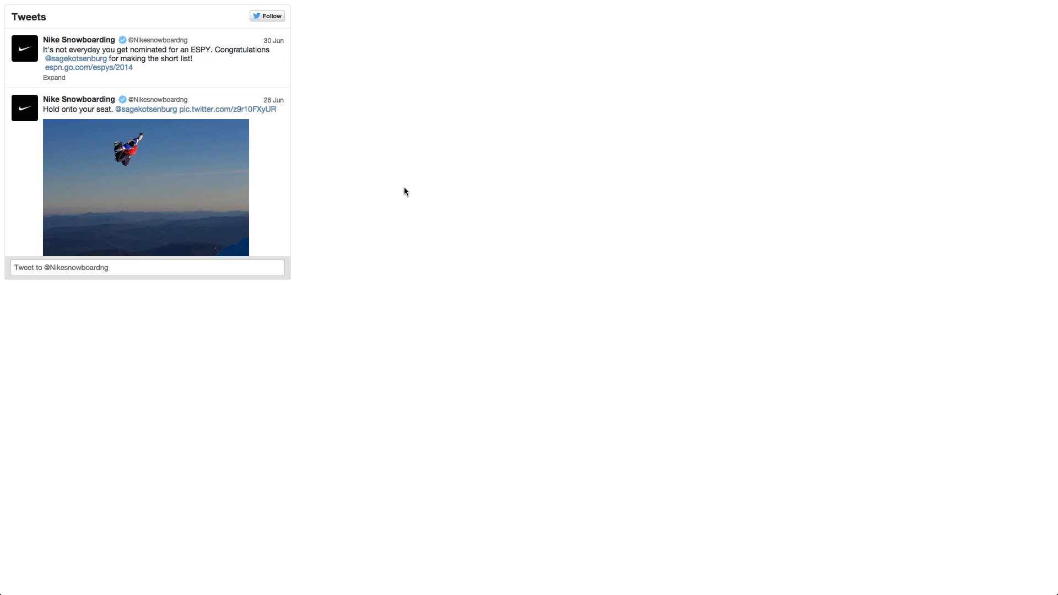
# Copy the Nike Snowboarding Twitter feed page's URL and give the pipeline item an On Click interaction that opens it in a lightbox.
pyautogui.click(370, 40)
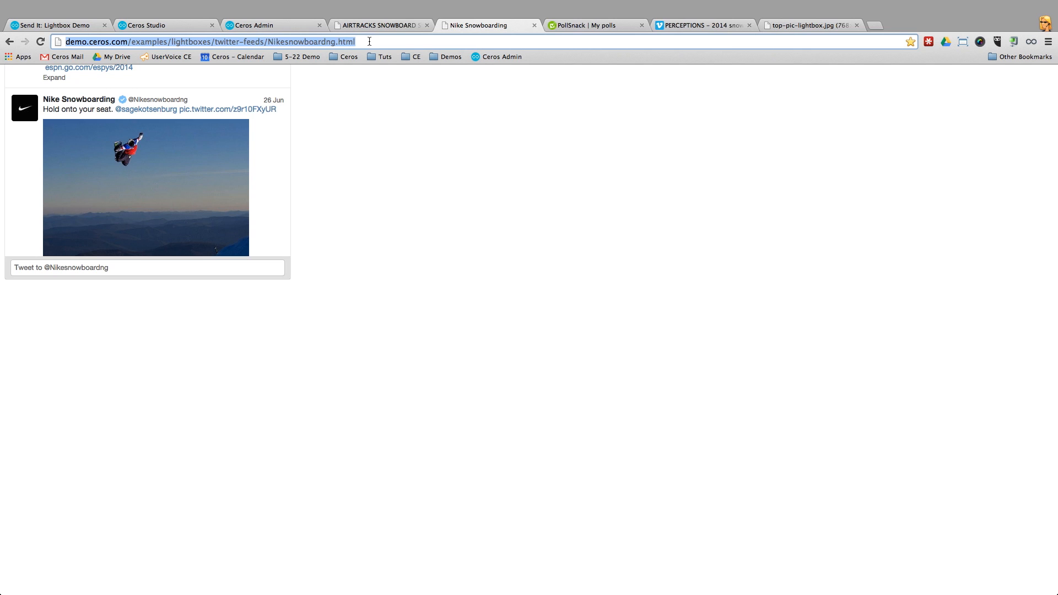
pyautogui.click(176, 27)
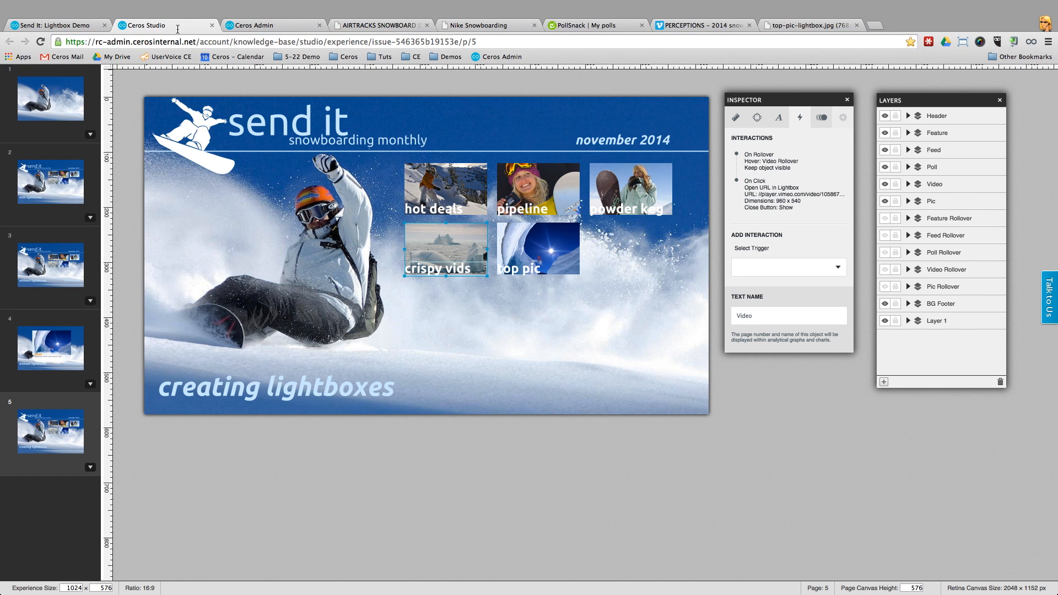
pyautogui.click(528, 207)
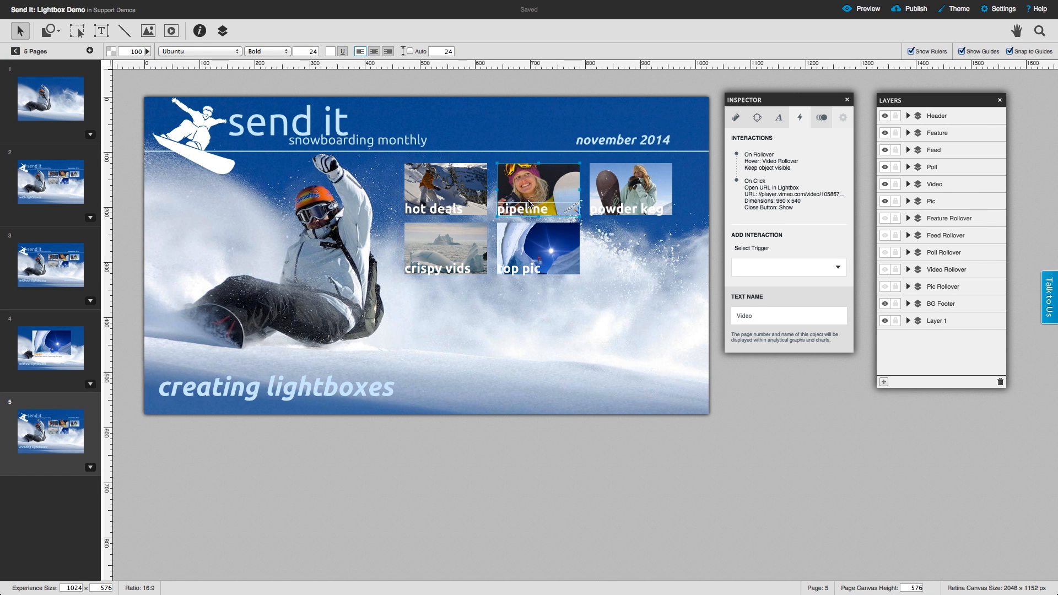
pyautogui.click(815, 228)
pyautogui.click(816, 236)
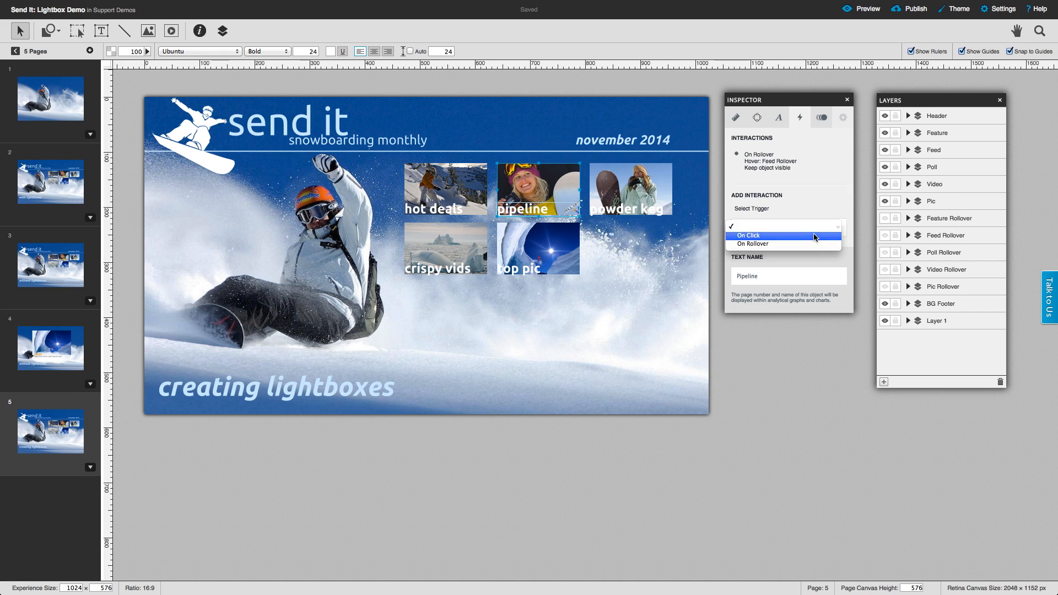
pyautogui.click(808, 270)
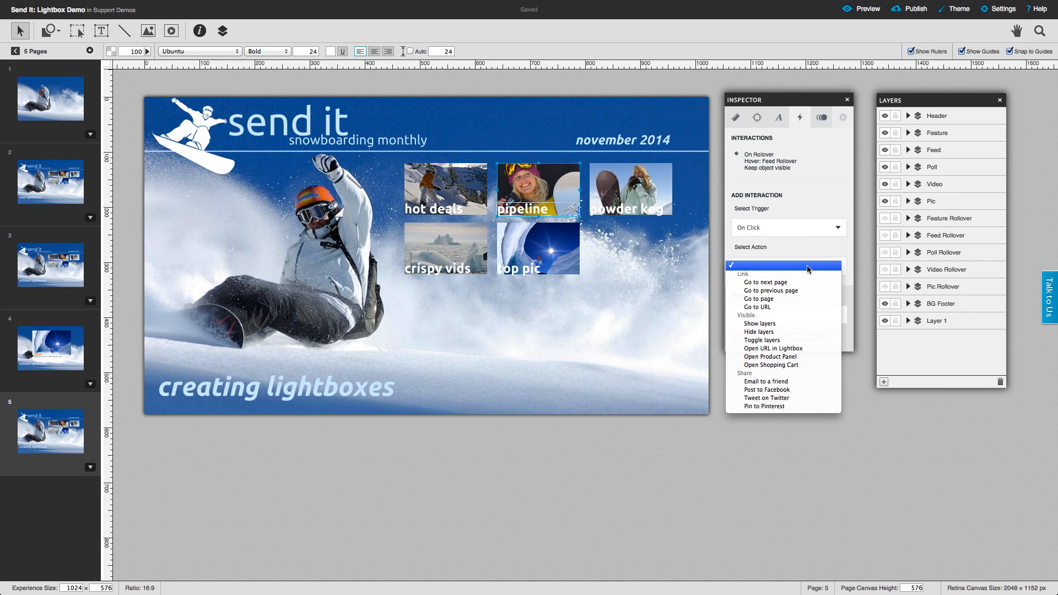
pyautogui.click(805, 348)
pyautogui.press('super+v')
# Set the pipeline lightbox to 512 x 520 with the close button shown, and add the interaction.
pyautogui.doubleClick(778, 344)
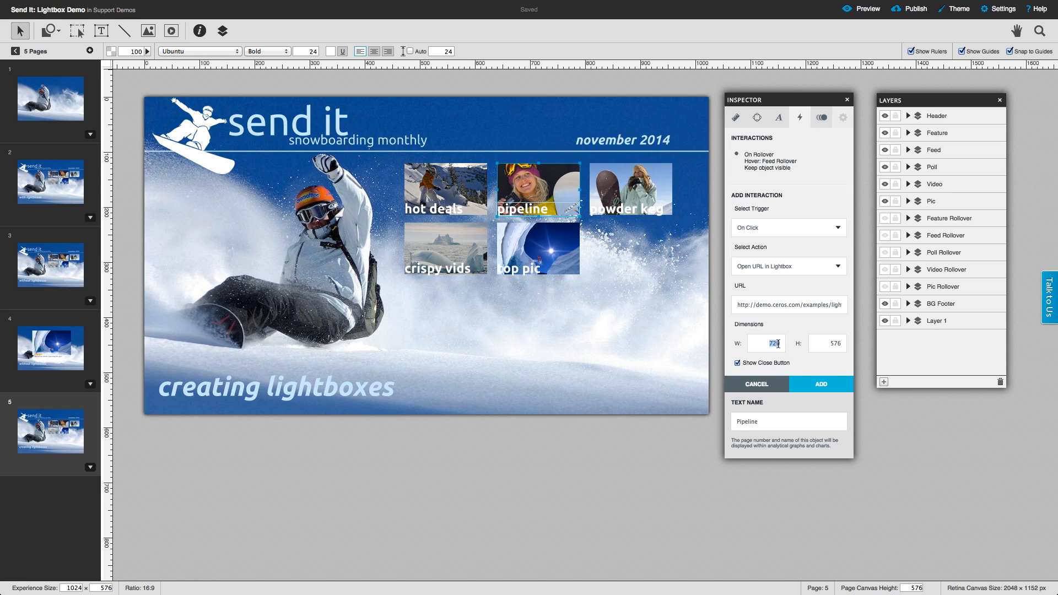
pyautogui.press('Tab')
pyautogui.write('5')
pyautogui.click(827, 389)
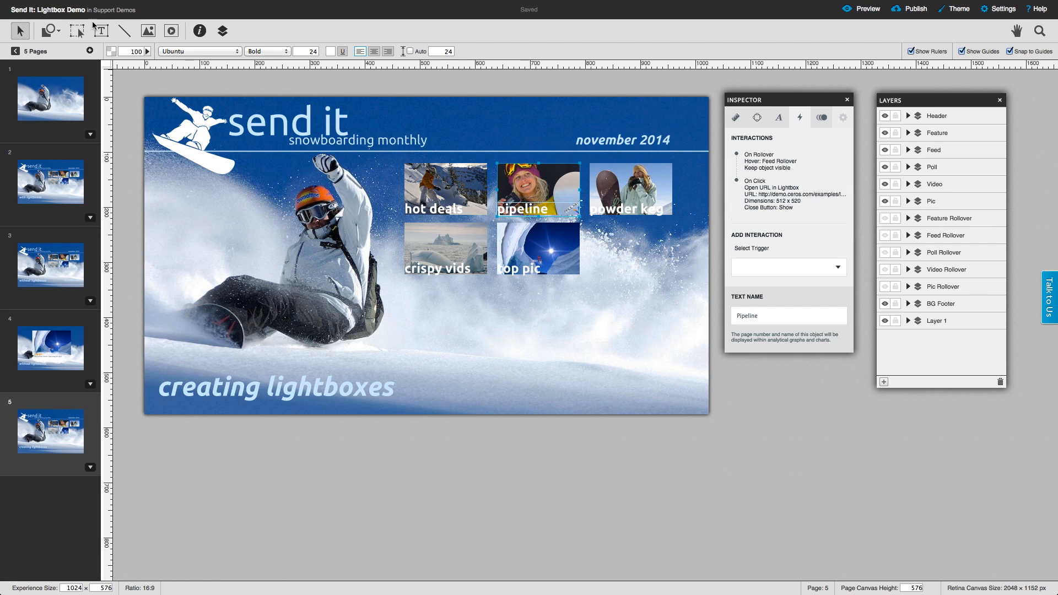
# Test the pipeline lightbox in the experience preview, scroll through its Twitter feed, and close it.
pyautogui.moveTo(57, 4)
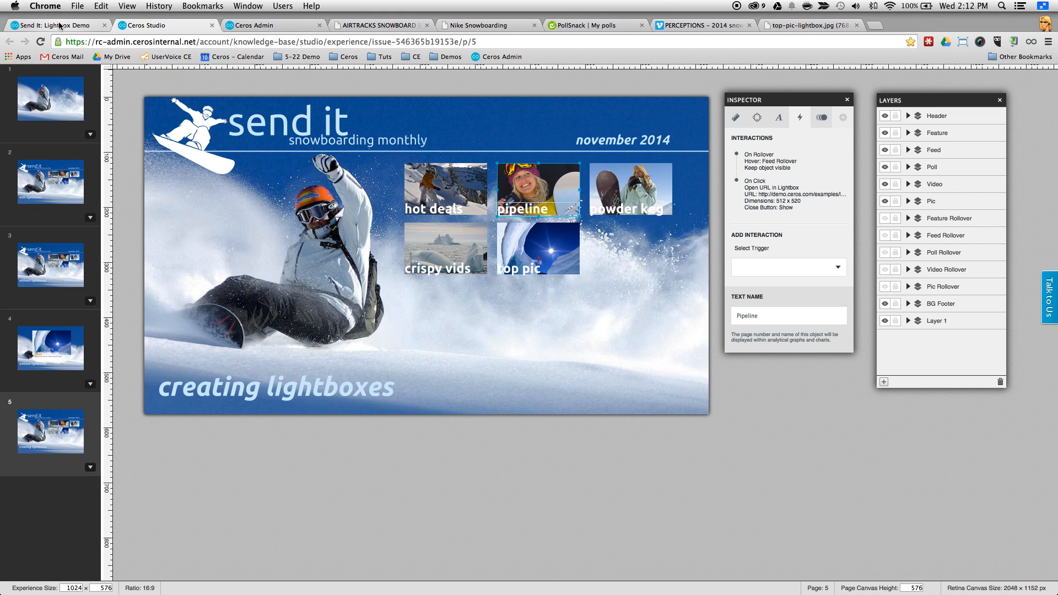
pyautogui.click(59, 26)
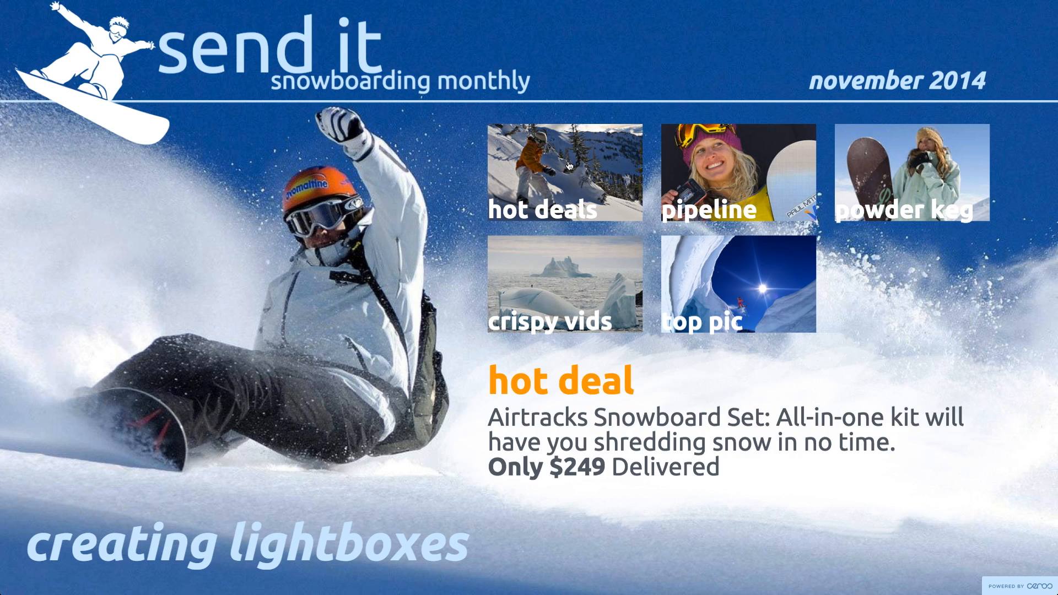
pyautogui.click(757, 172)
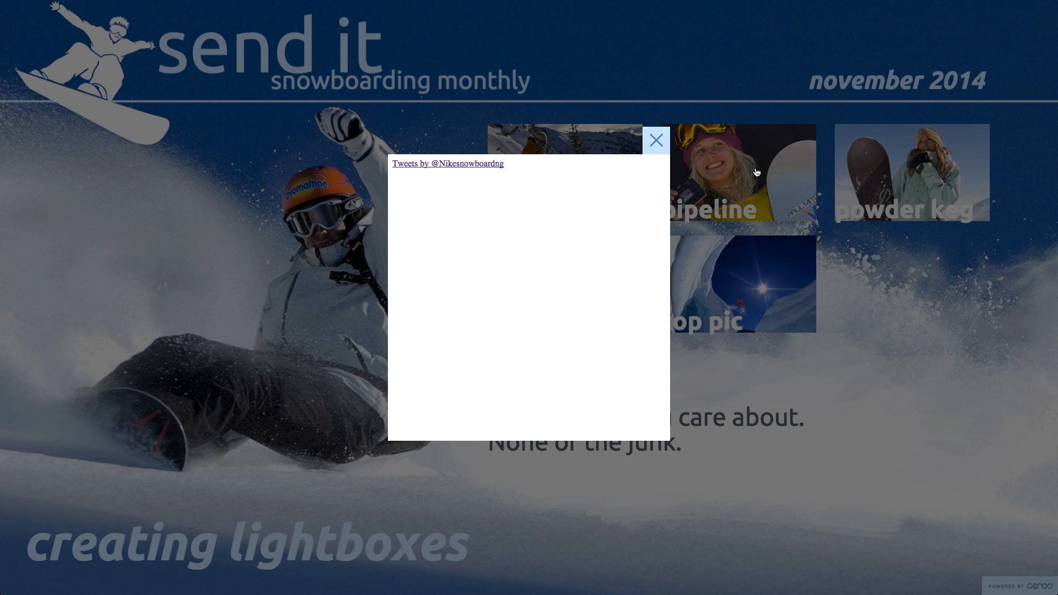
pyautogui.scroll(-2, 628, 265)
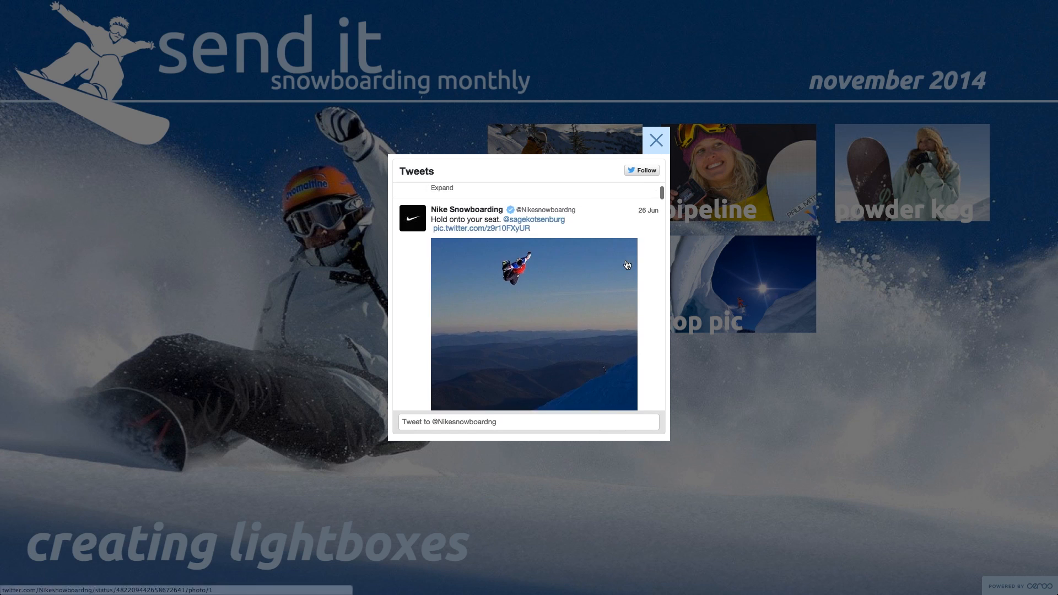
pyautogui.scroll(-3, 628, 265)
pyautogui.click(882, 201)
# Open and close the powder keg poll lightbox in the preview, and open the crispy vids video lightbox.
pyautogui.click(884, 202)
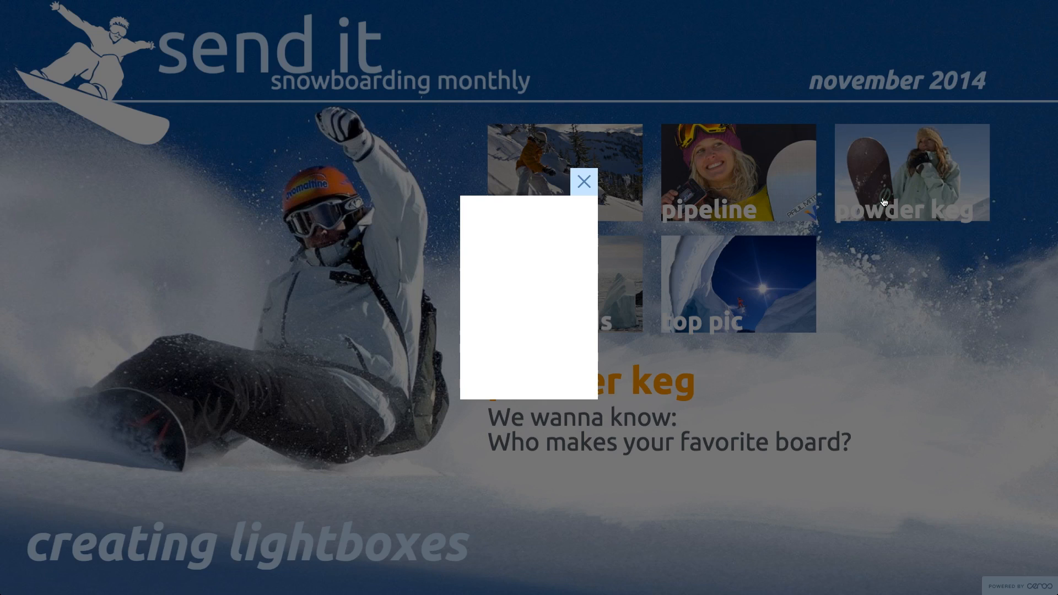
pyautogui.click(638, 228)
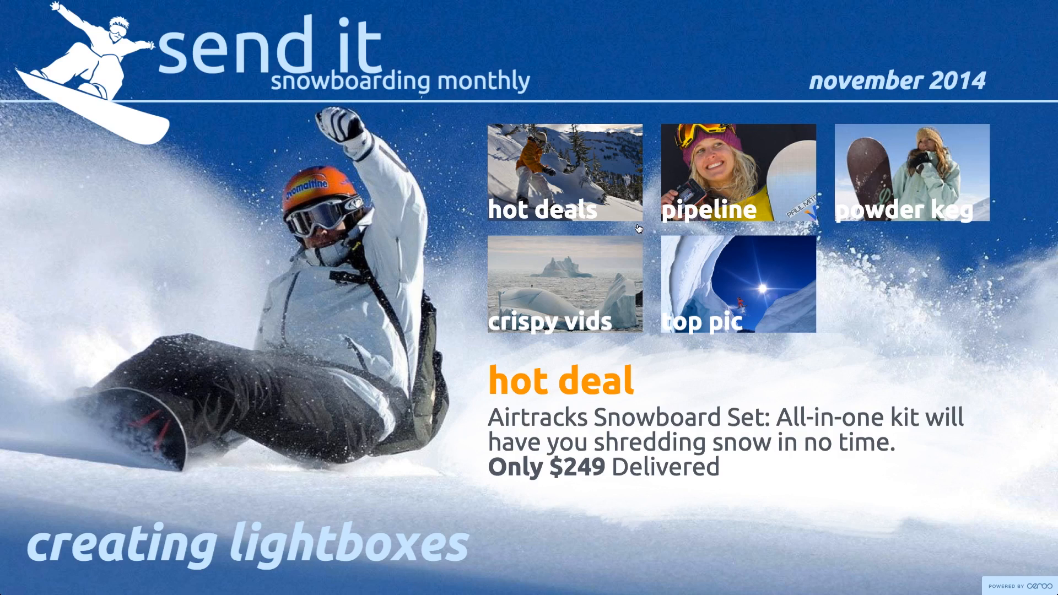
pyautogui.click(588, 281)
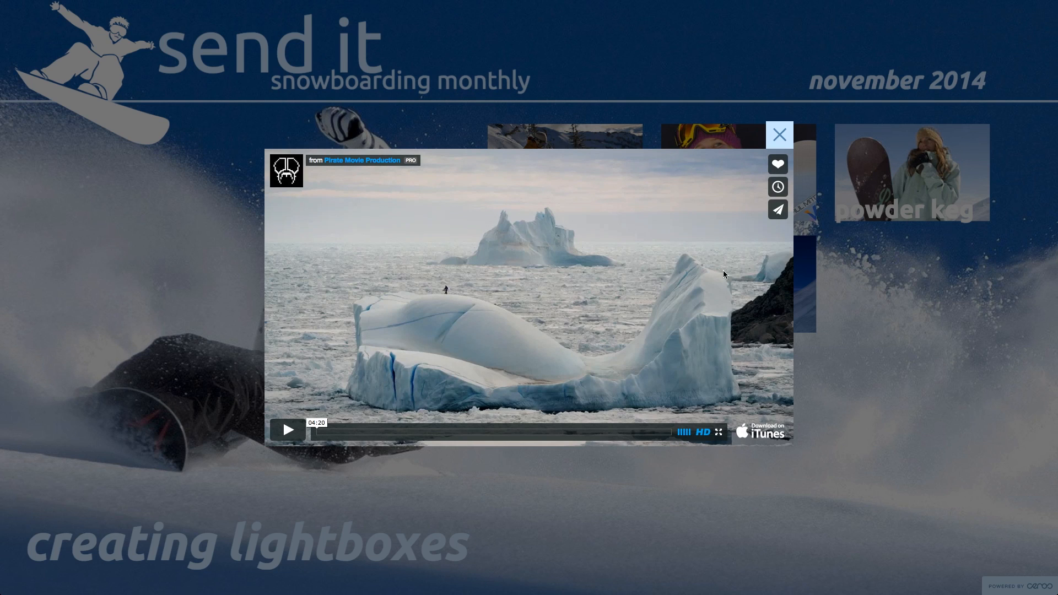
# Play the video in the crispy vids lightbox, view it in full screen, return to the lightbox and close it.
pyautogui.click(286, 431)
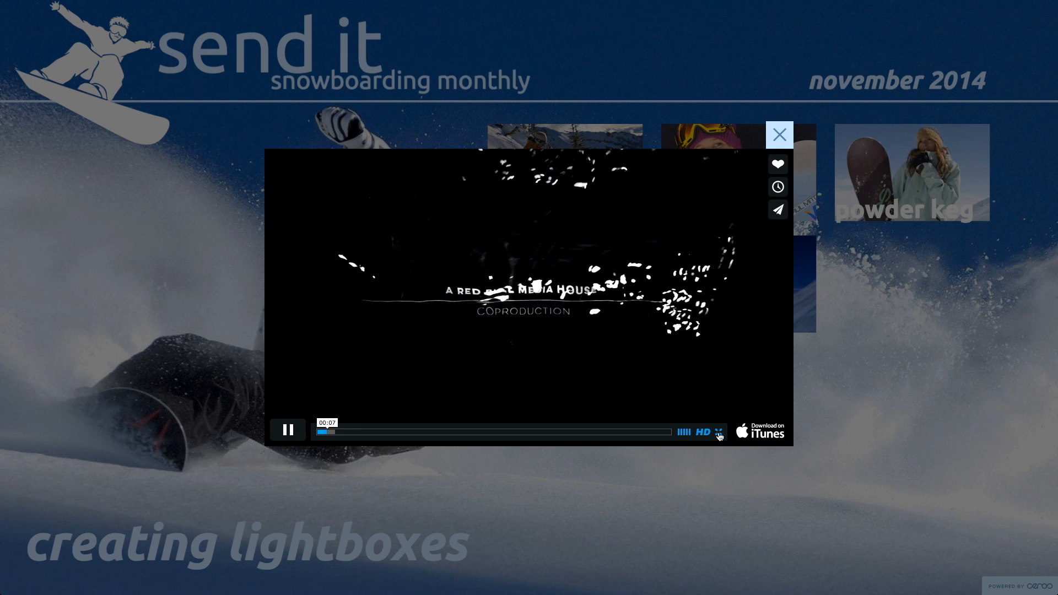
pyautogui.click(718, 433)
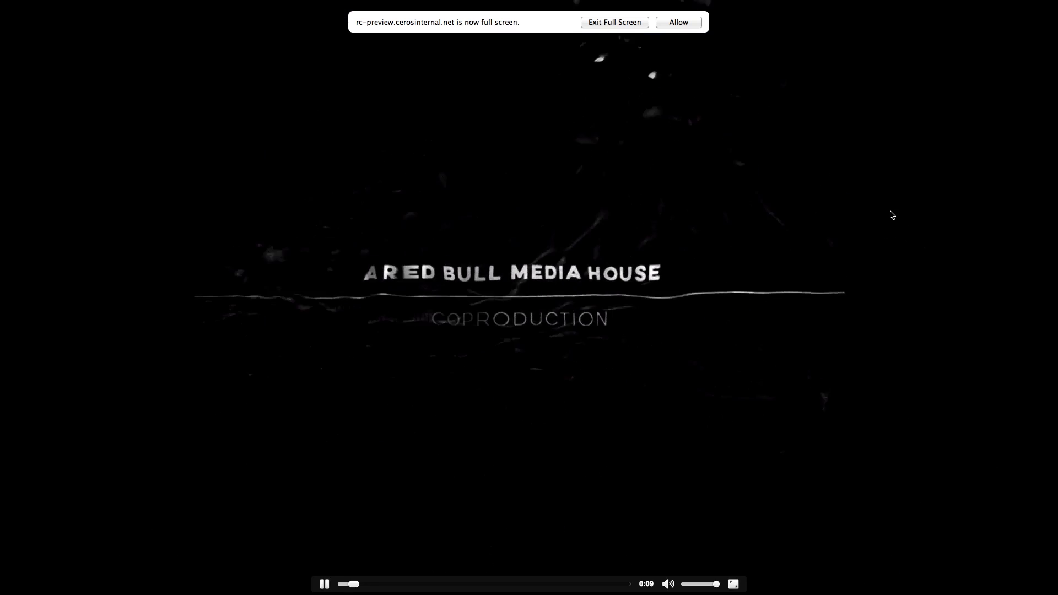
pyautogui.click(628, 22)
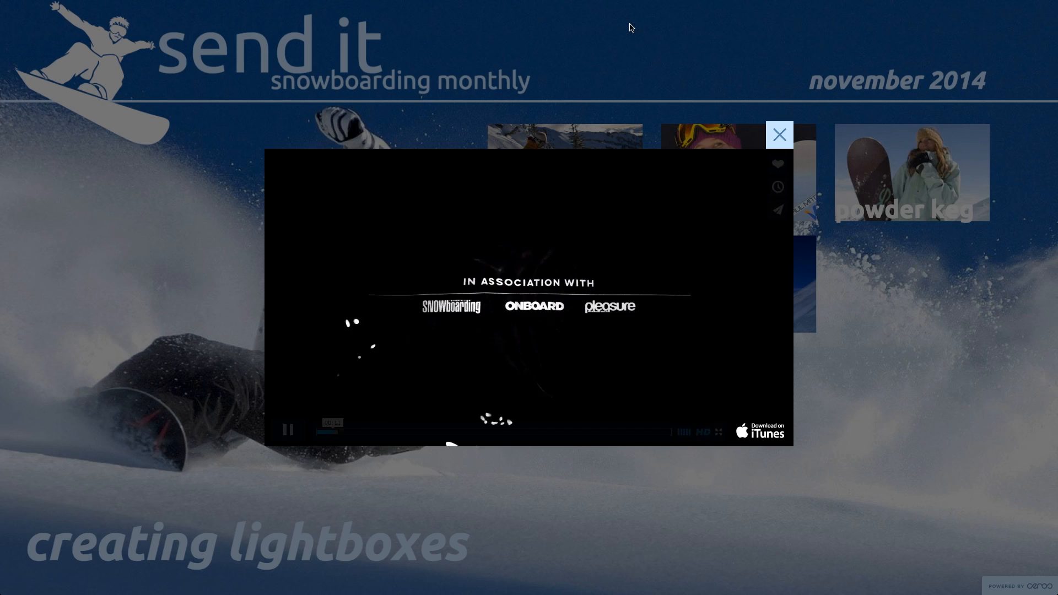
pyautogui.click(781, 136)
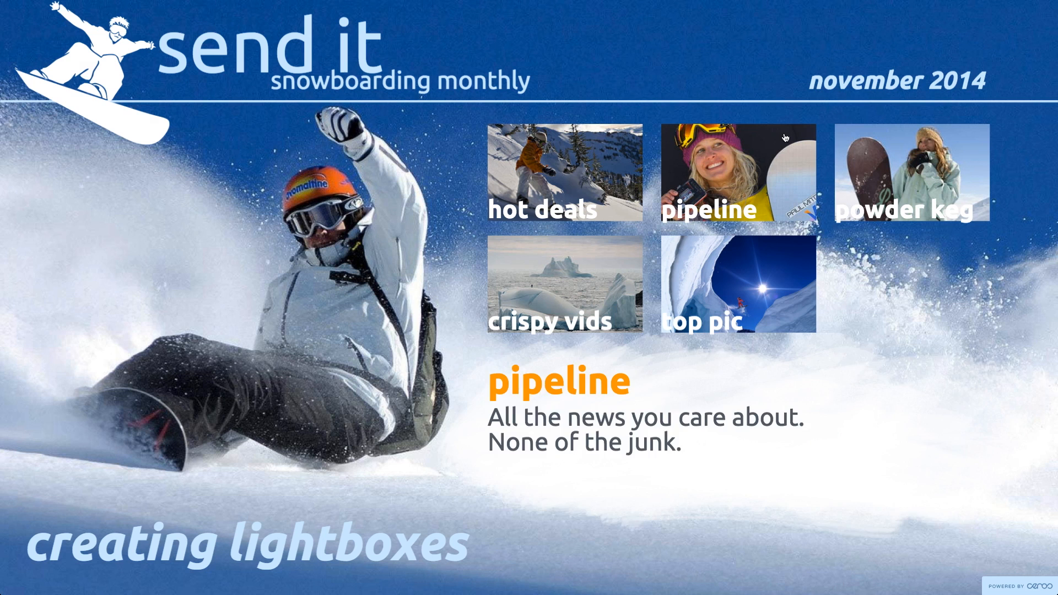
# Test the top pic thumbnail in the preview by opening its image lightbox and closing it.
pyautogui.click(740, 278)
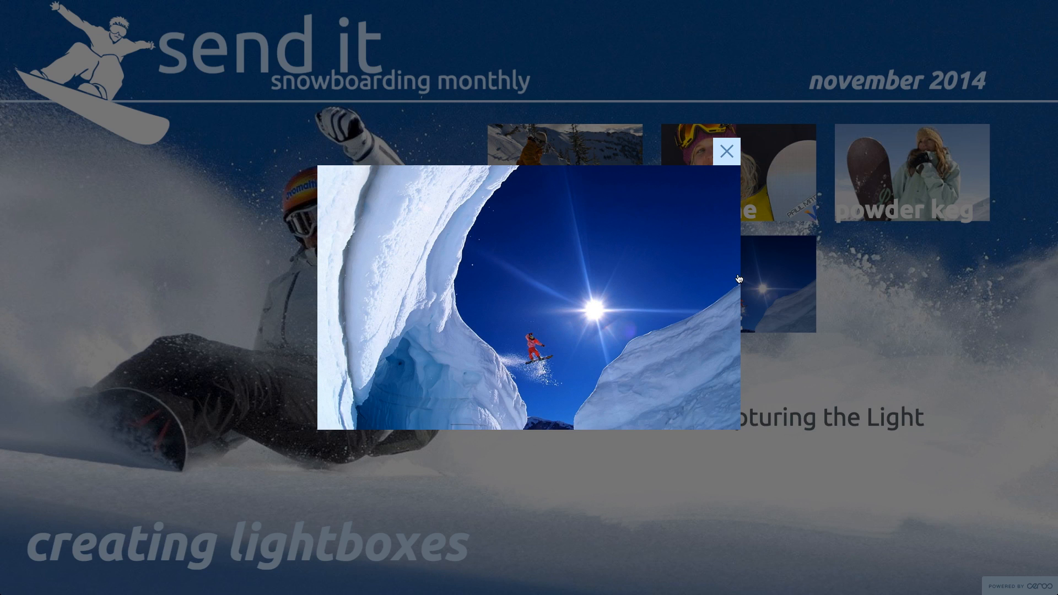
pyautogui.click(778, 275)
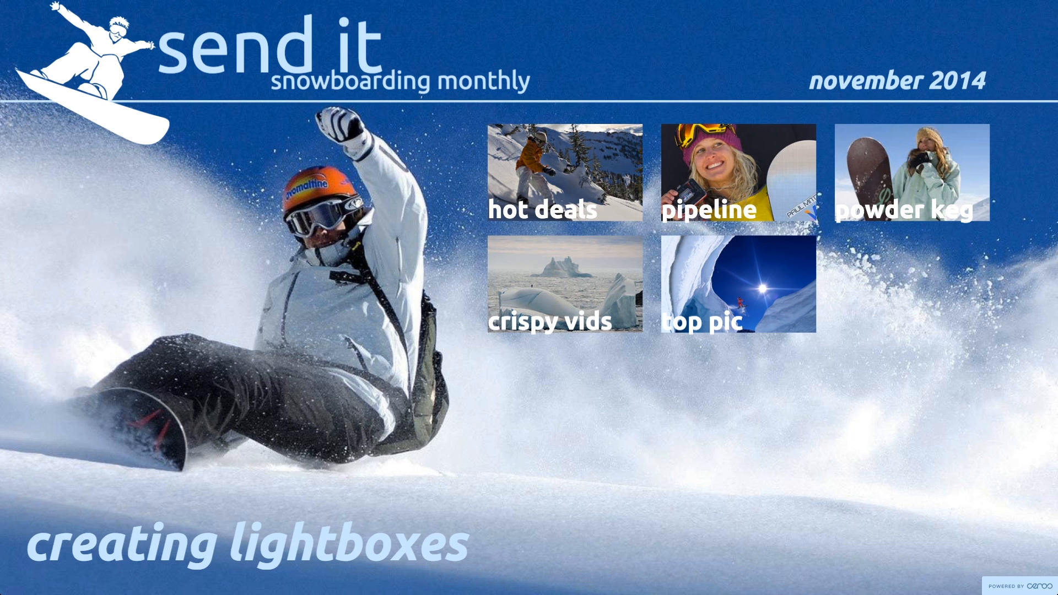
pyautogui.click(613, 290)
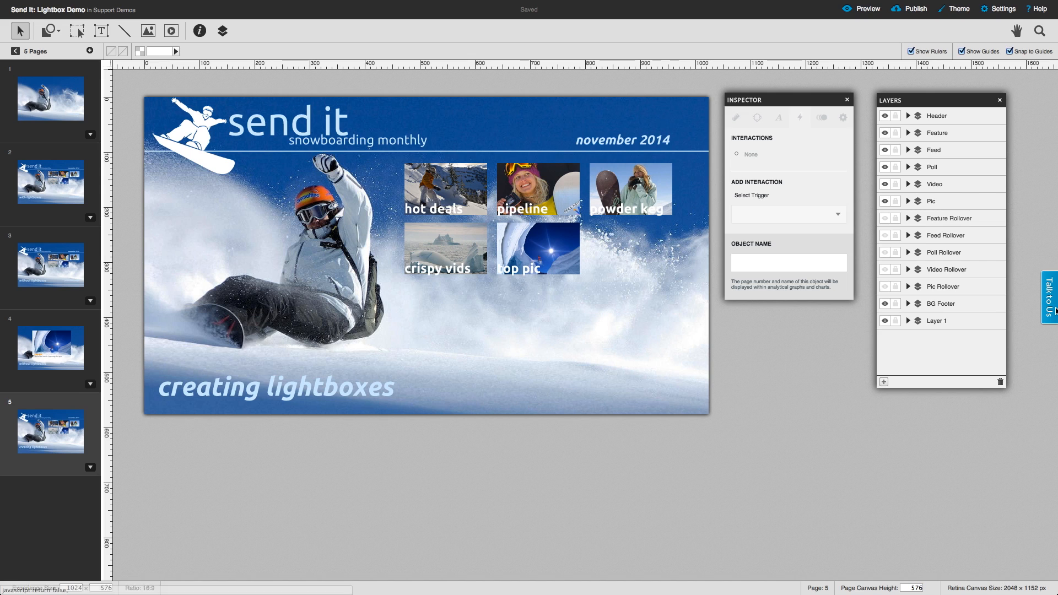
# Open the Talk to Us message form in the Ceros editor.
pyautogui.click(1051, 310)
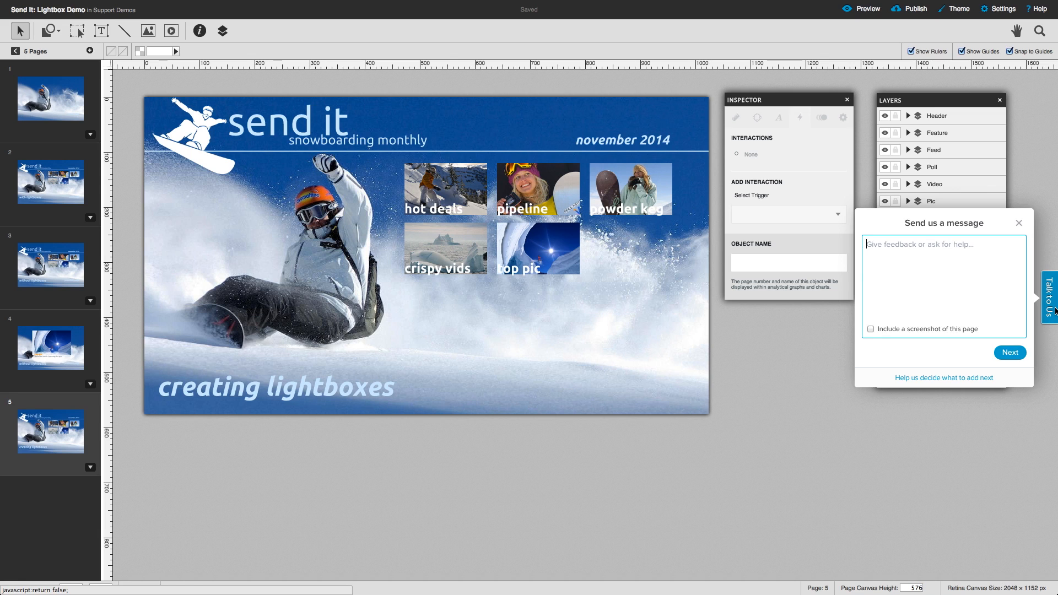